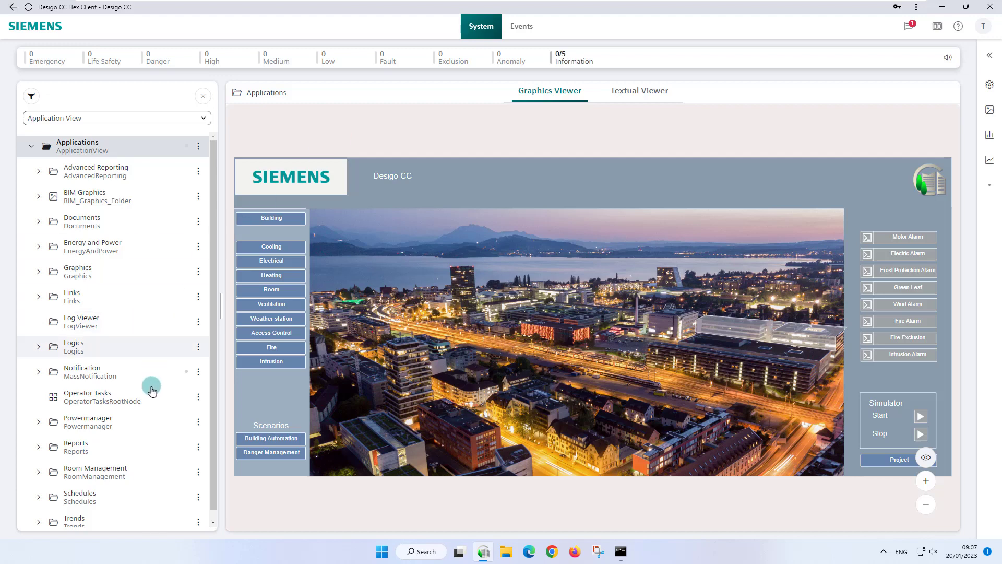
Step: Scroll down the Application View tree to bring the Trends folder into view
scroll(131, 459, "down", 1)
Step: Expand Trends, open Online Log Objects and start a new trend there
left_click(104, 514)
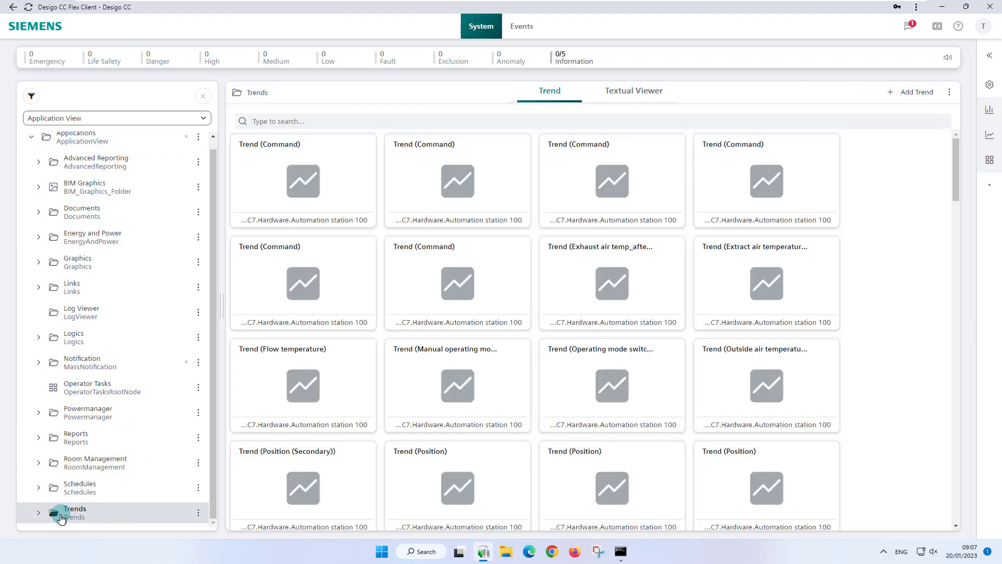
left_click(39, 513)
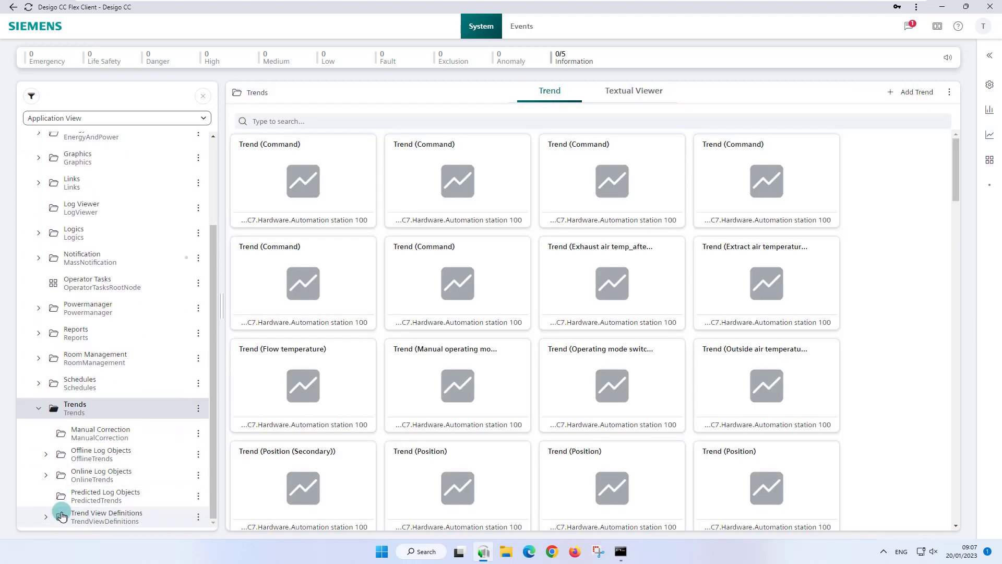
left_click(88, 476)
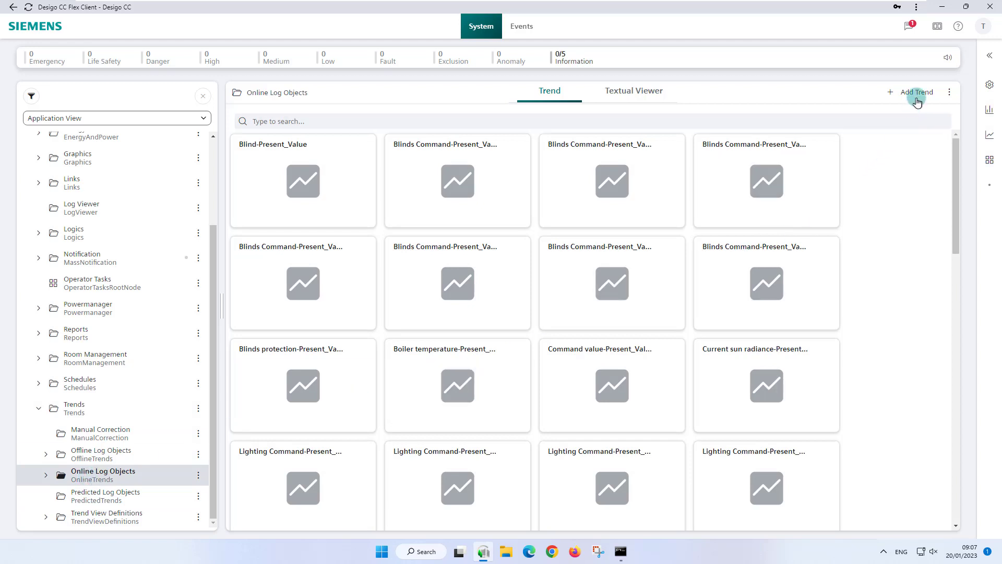
left_click(918, 94)
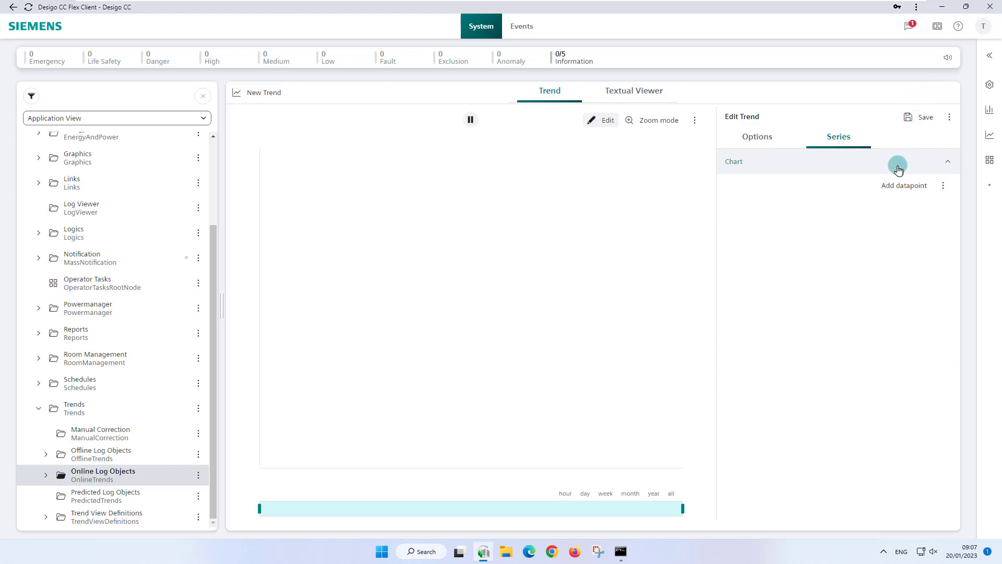
Step: Open the data point chooser in Logical View with BACnetNetwork and Building expanded
left_click(900, 189)
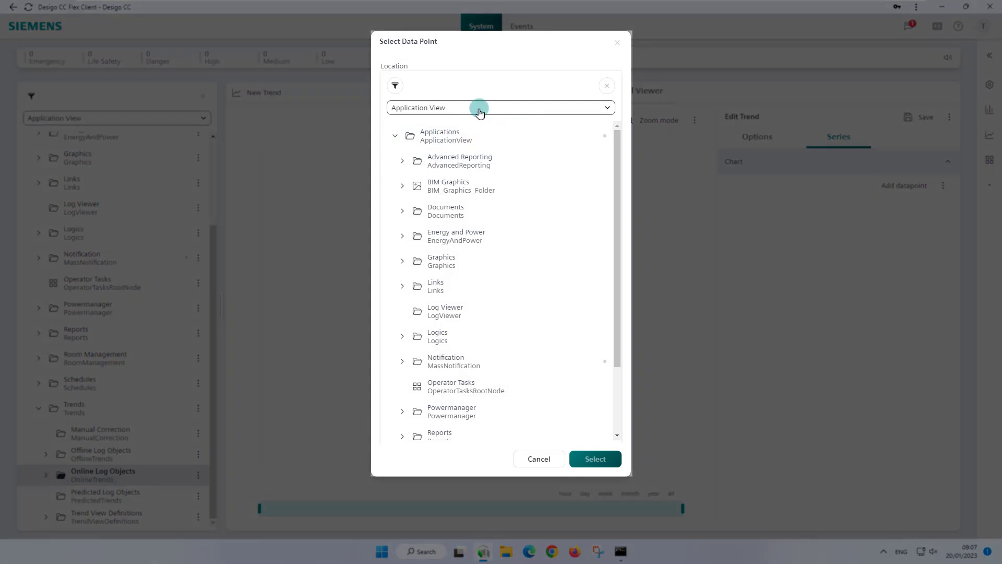
left_click(479, 109)
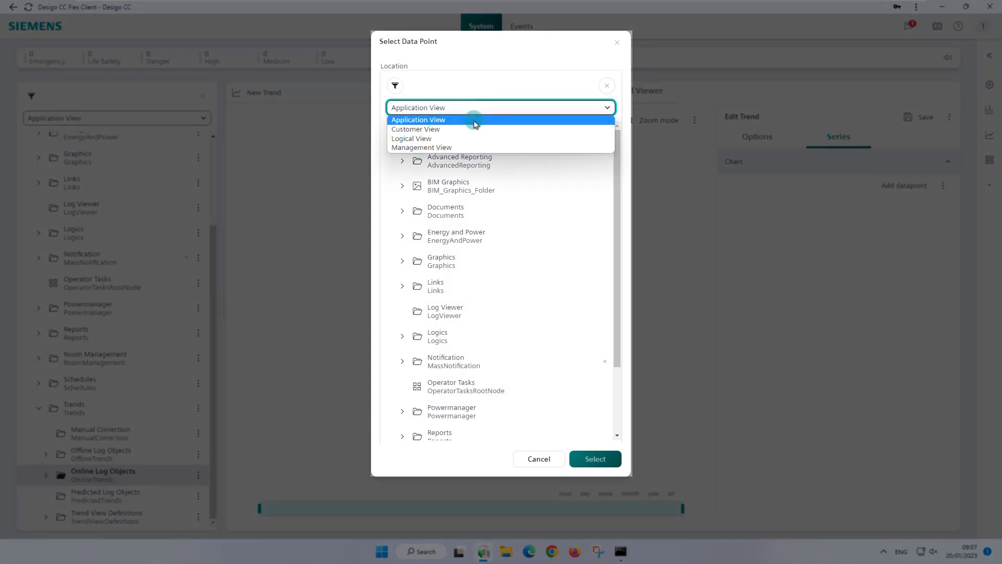
left_click(474, 136)
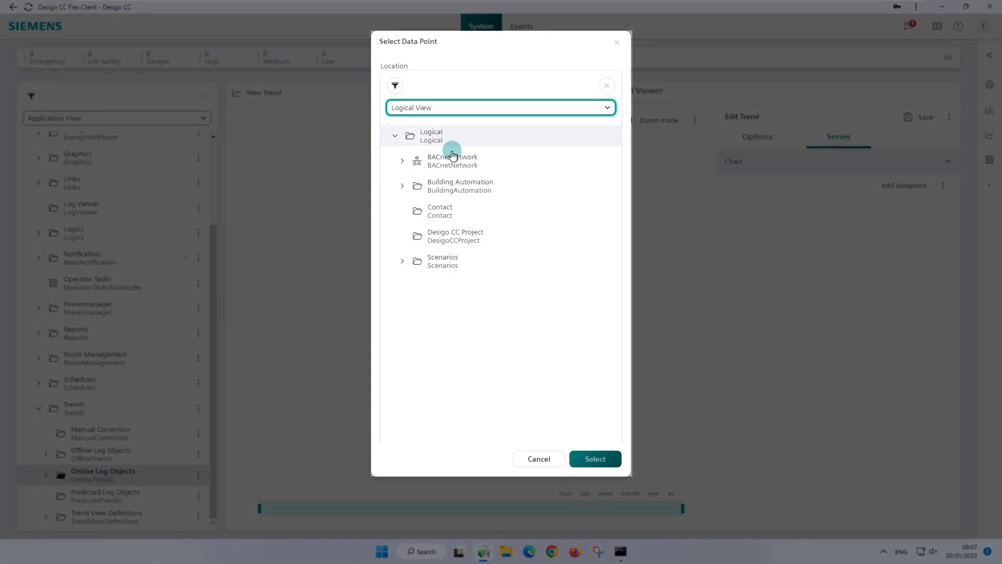
left_click(402, 161)
left_click(410, 186)
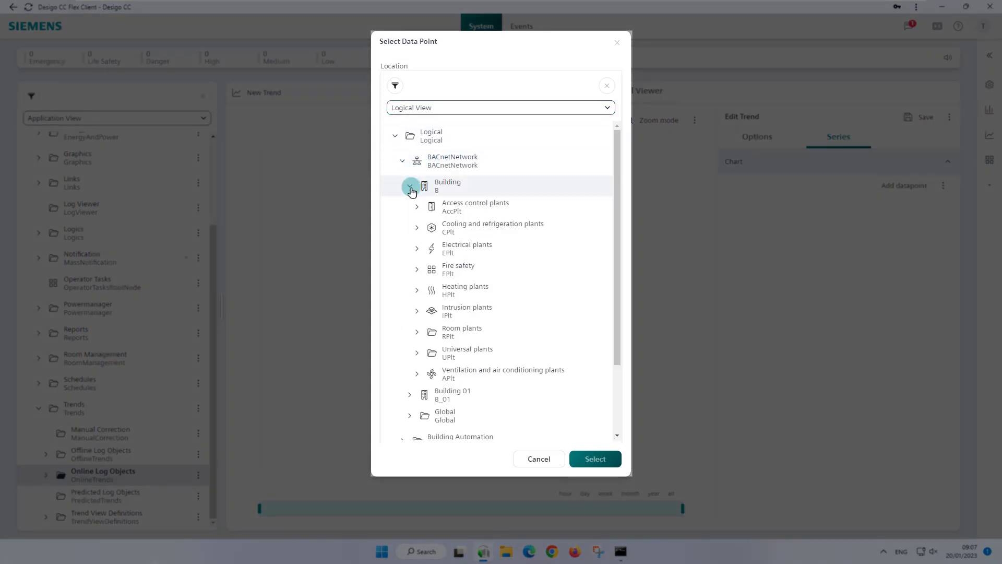
Step: Browse to the air handling unit and pick Outside air humidity and Outside air temperature
left_click(417, 374)
scroll(424, 245, "down", 3)
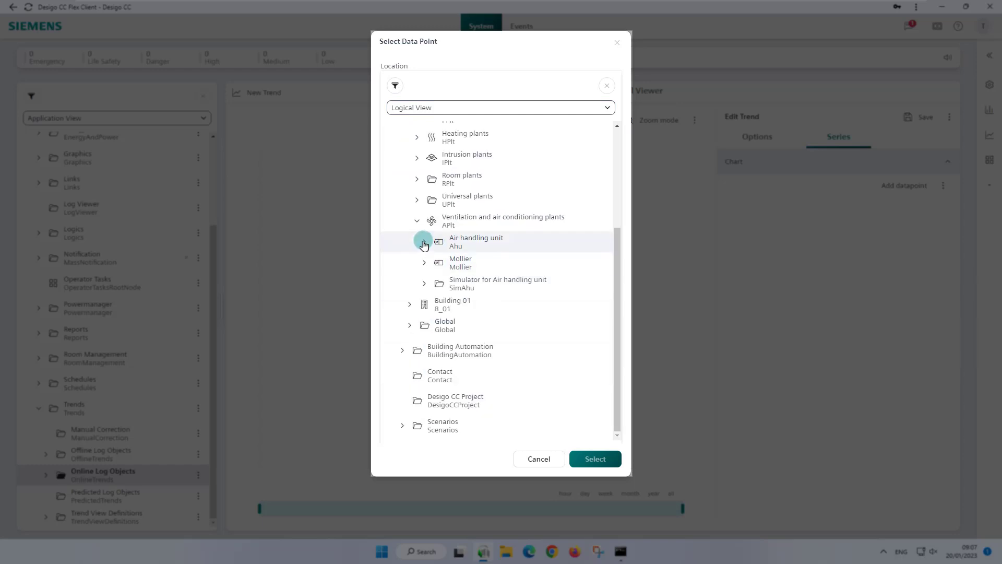
left_click(424, 242)
scroll(425, 245, "down", 4)
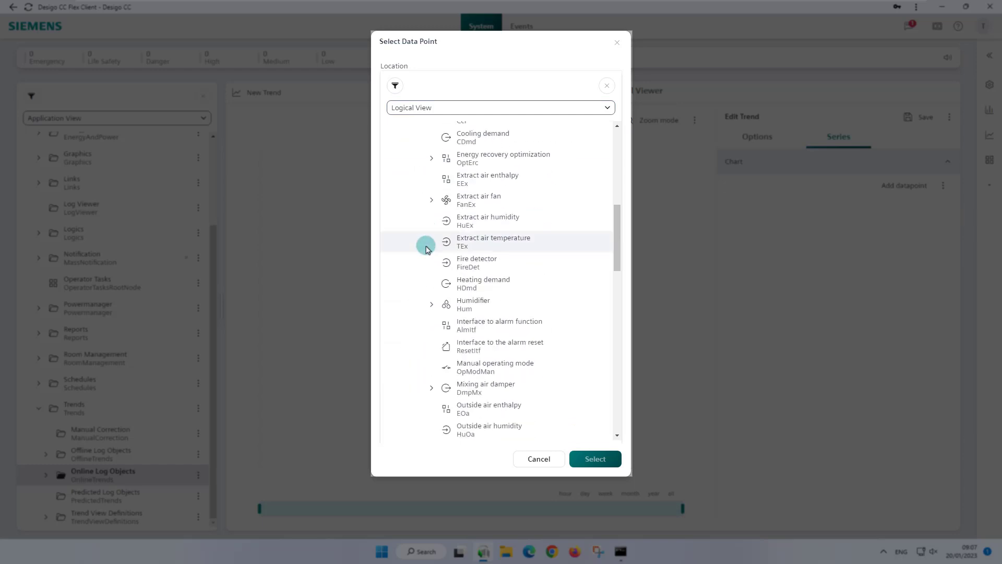
scroll(425, 244, "down", 3)
left_click(478, 285)
left_click(477, 294, "ctrl")
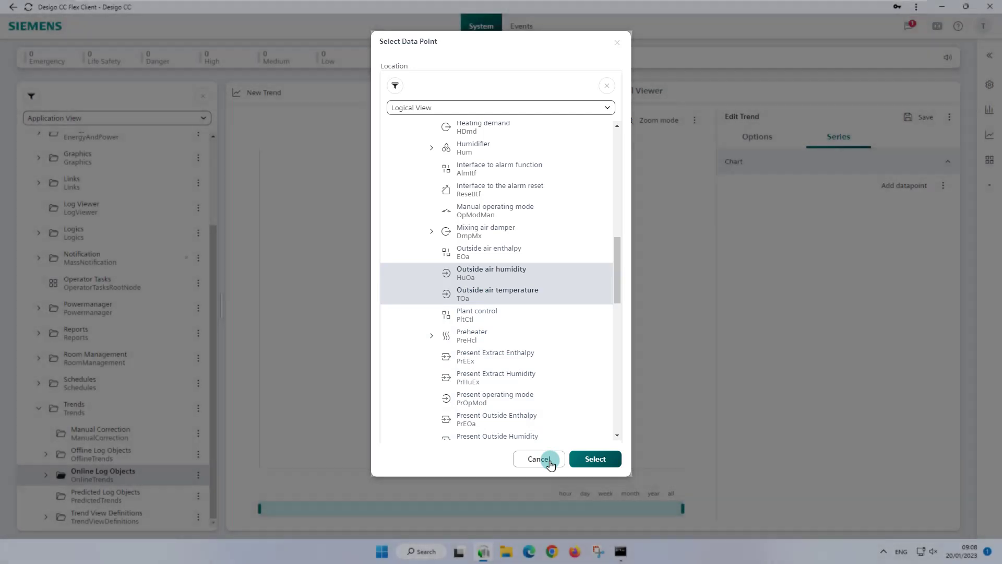
Step: Cancel the data point chooser and switch the system tree to Logical View
left_click(551, 464)
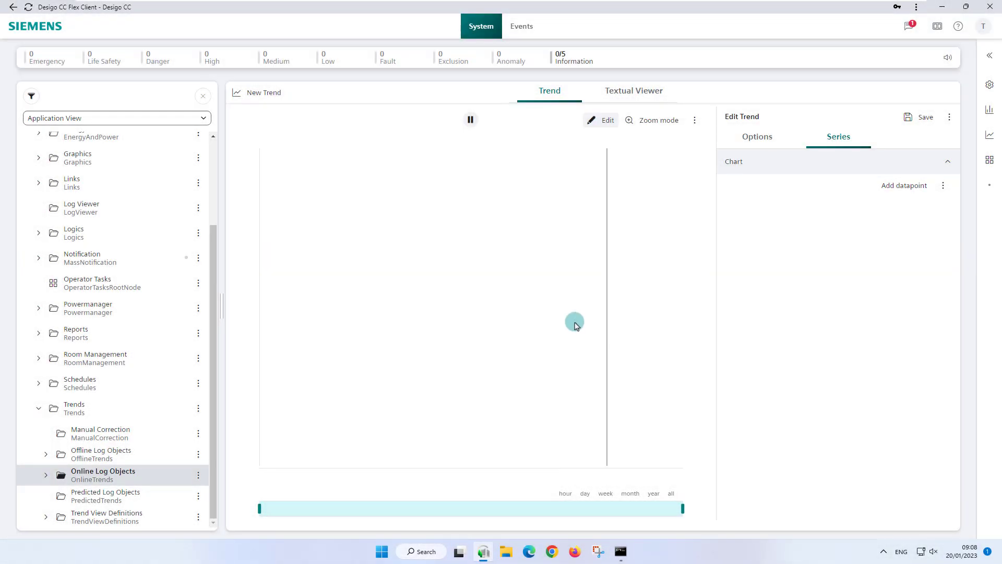
left_click(101, 119)
left_click(102, 149)
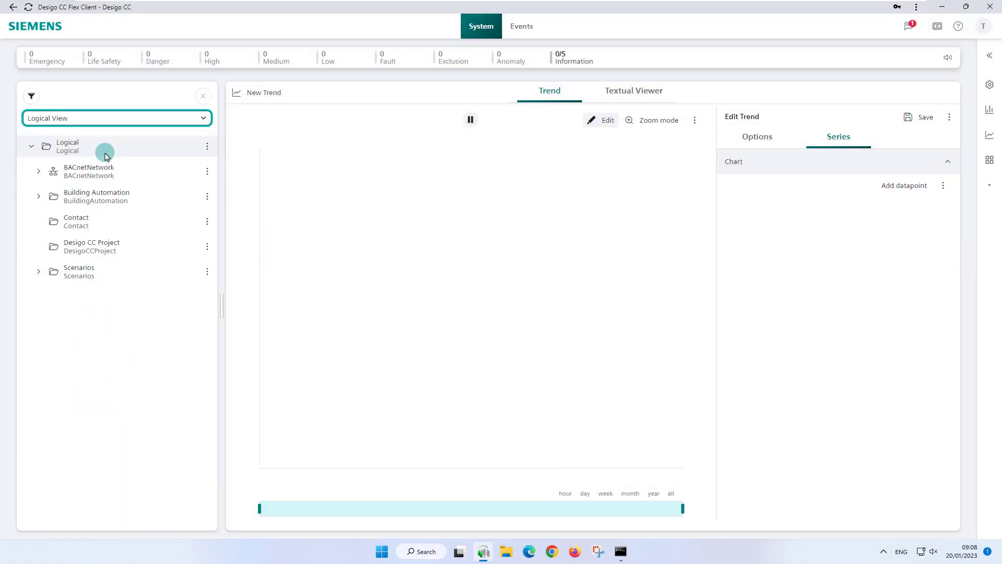
Step: Open Building 10's Air handling unit graphic and bring up new-trend options for both temperatures
left_click(38, 197)
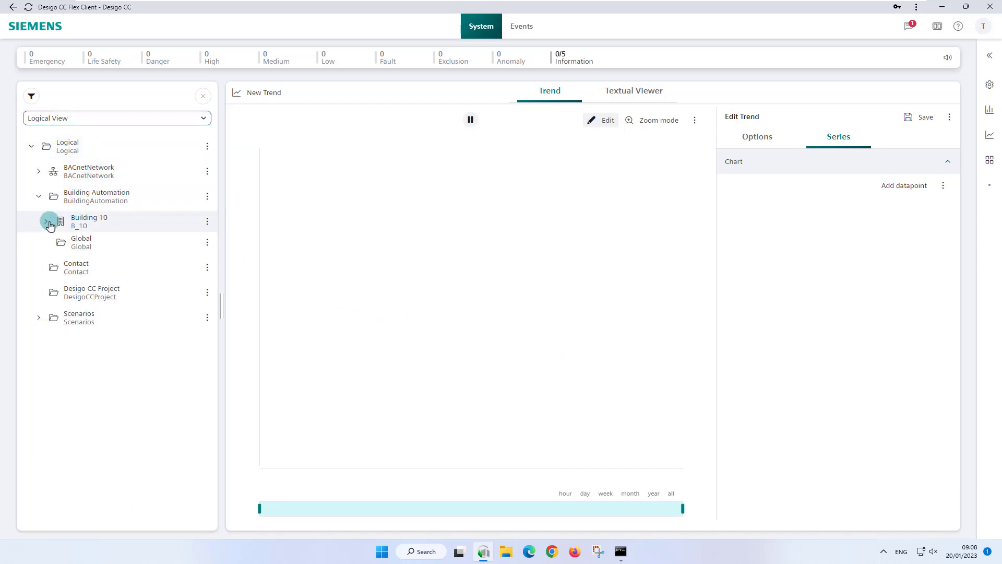
left_click(47, 222)
left_click(89, 241)
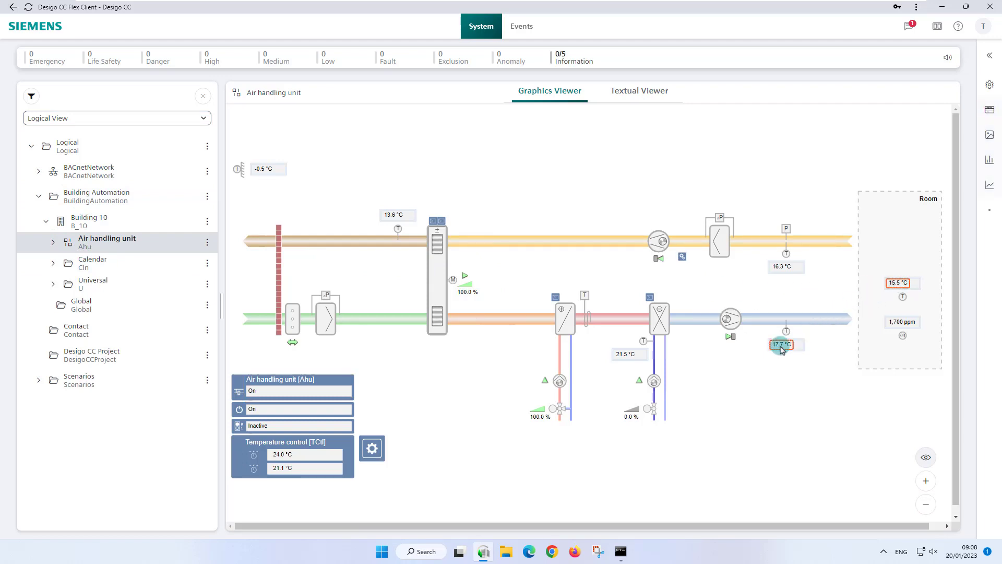
left_click(989, 84)
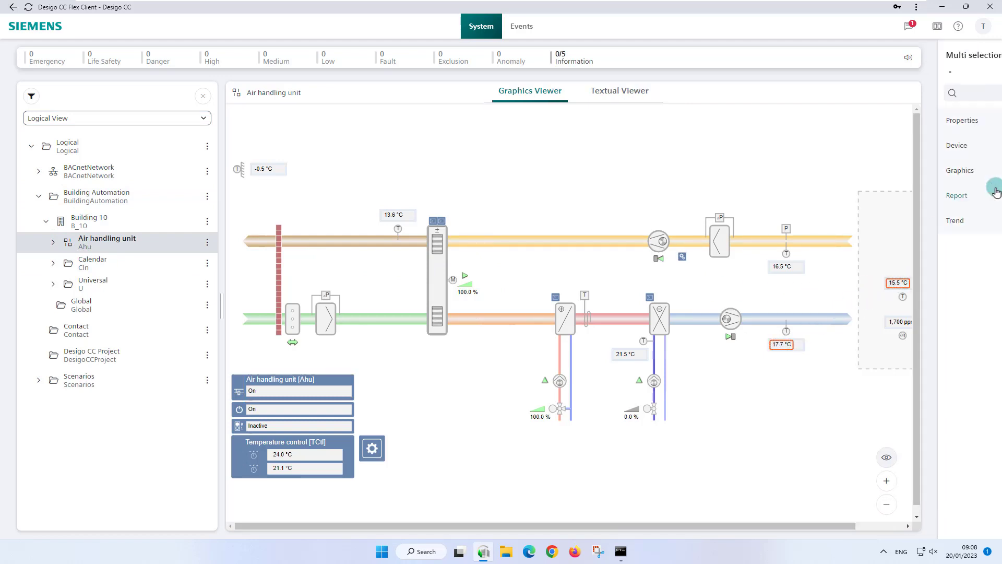
left_click(980, 241)
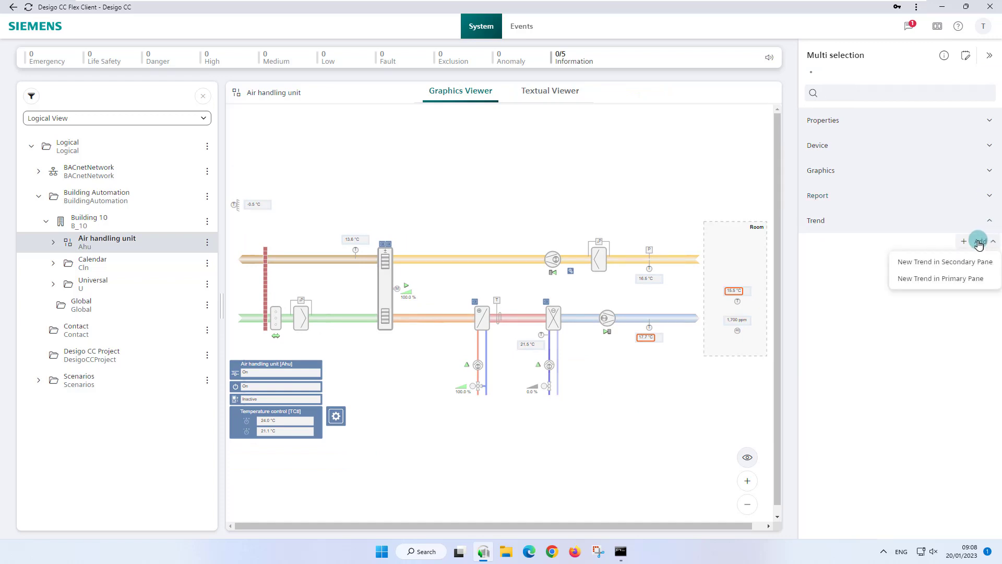
Step: Create the room and supply air temperature trend in the primary pane, widening the chart
left_click(947, 279)
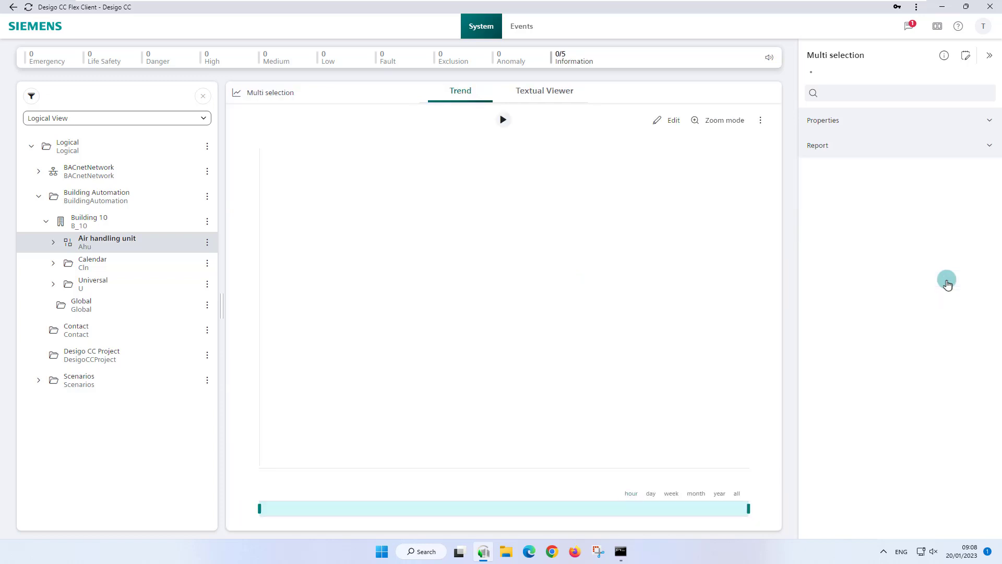
left_click(989, 55)
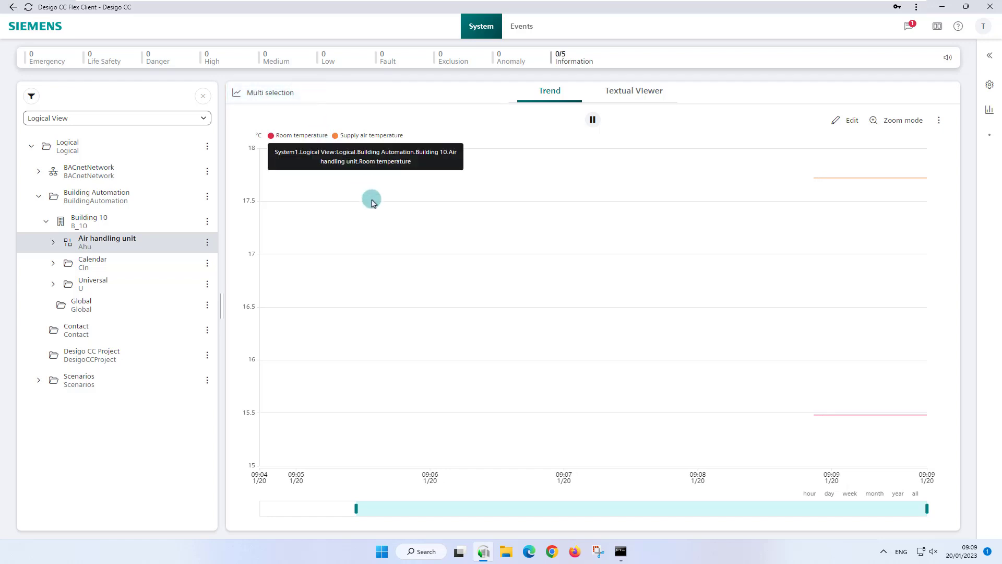
mouse_move(503, 337)
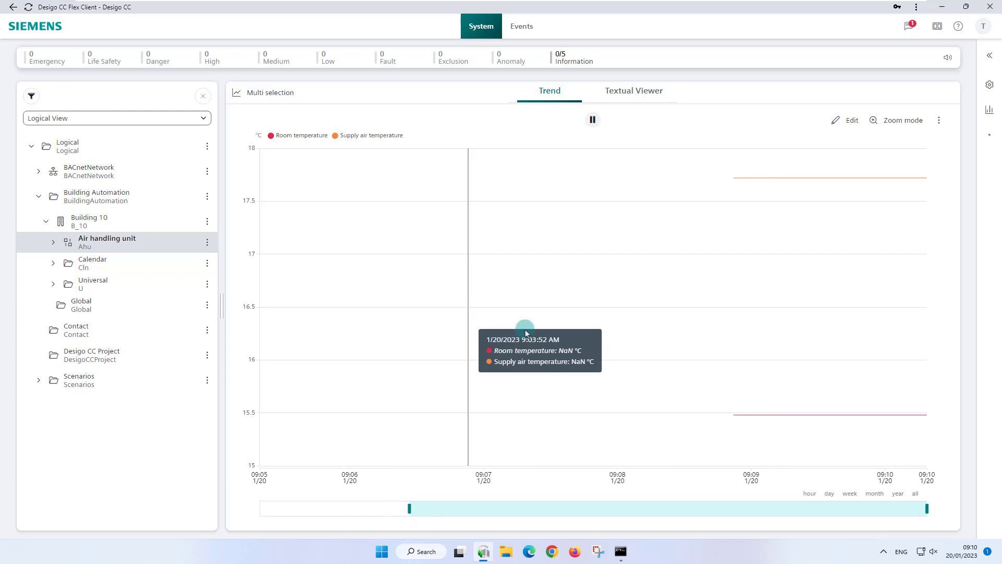
left_click(851, 122)
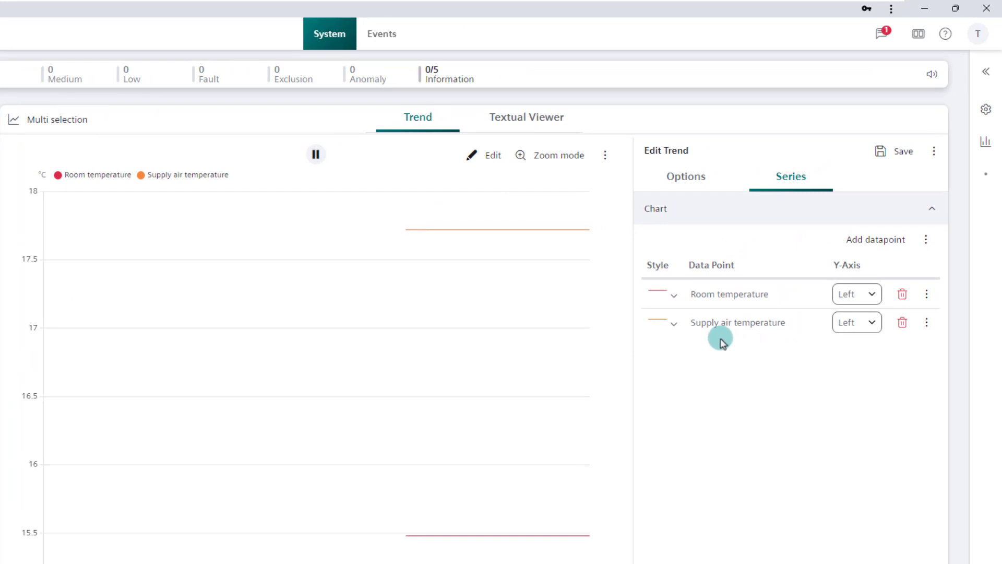
left_click(673, 295)
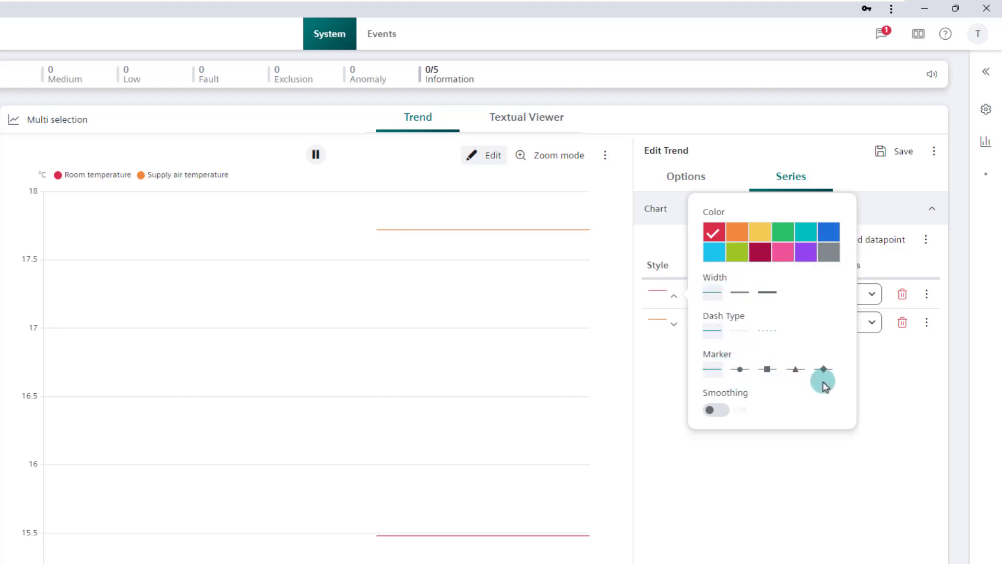
left_click(740, 330)
left_click(796, 370)
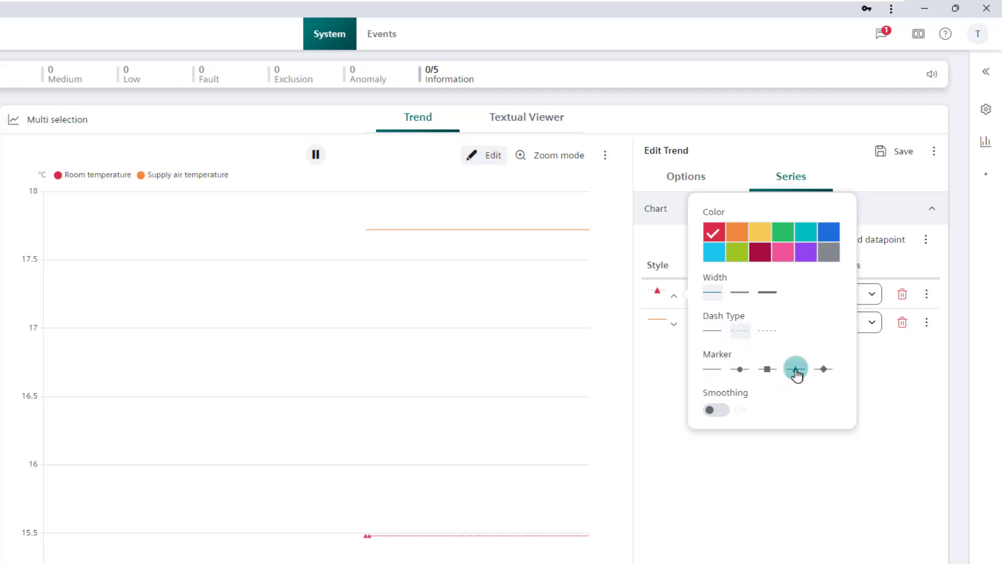
left_click(741, 292)
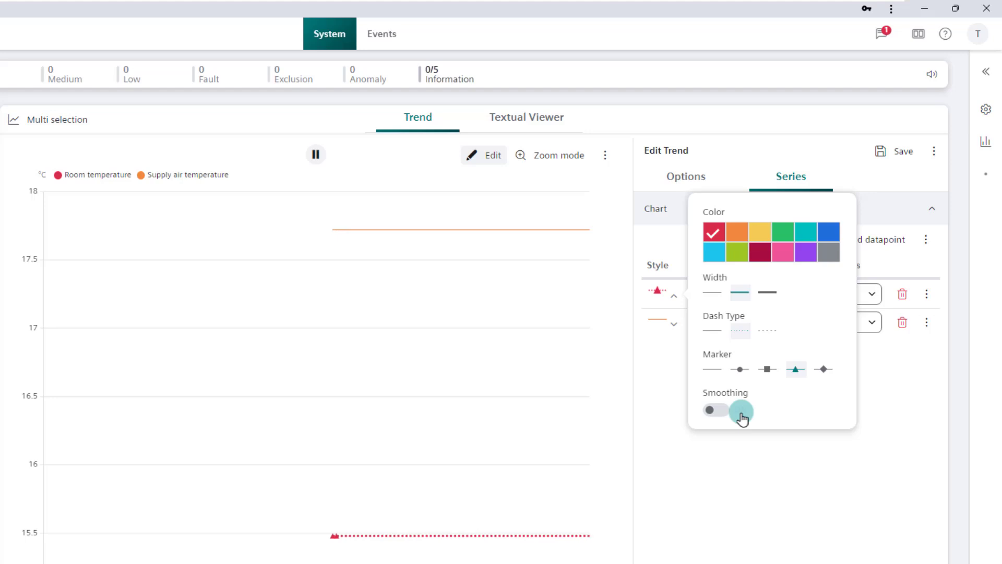
left_click(712, 291)
left_click(719, 325)
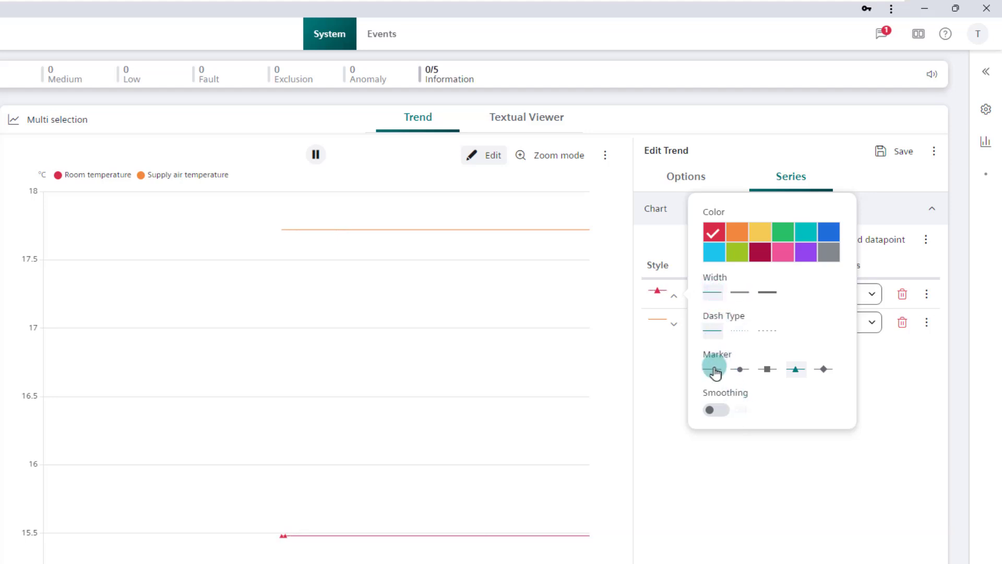
left_click(714, 369)
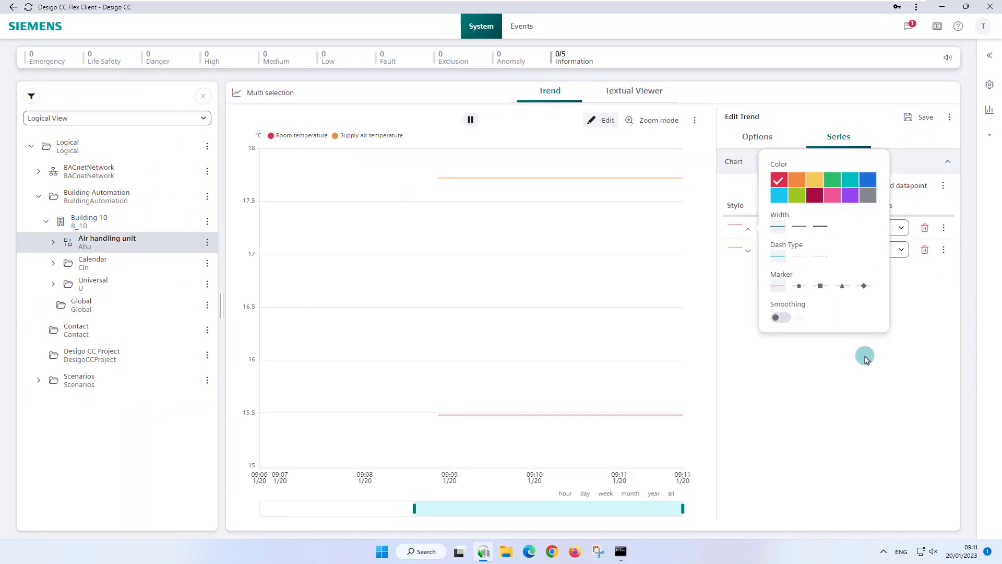
left_click(864, 359)
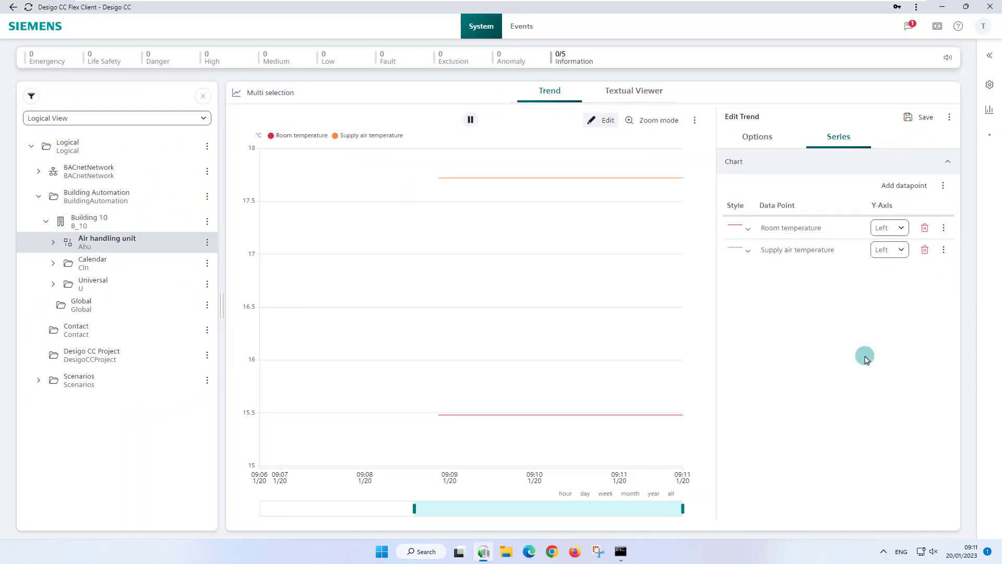
left_click(901, 229)
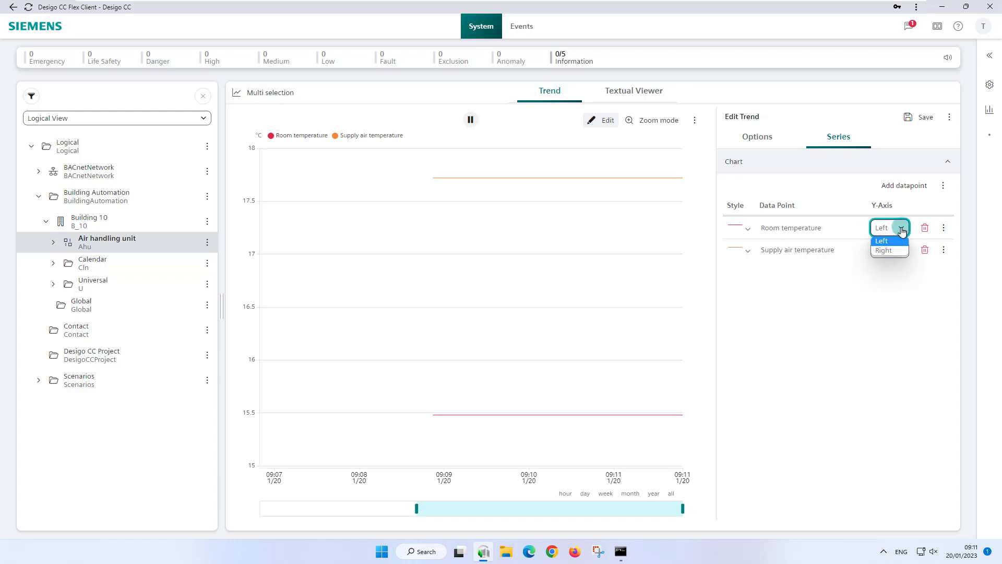
left_click(897, 251)
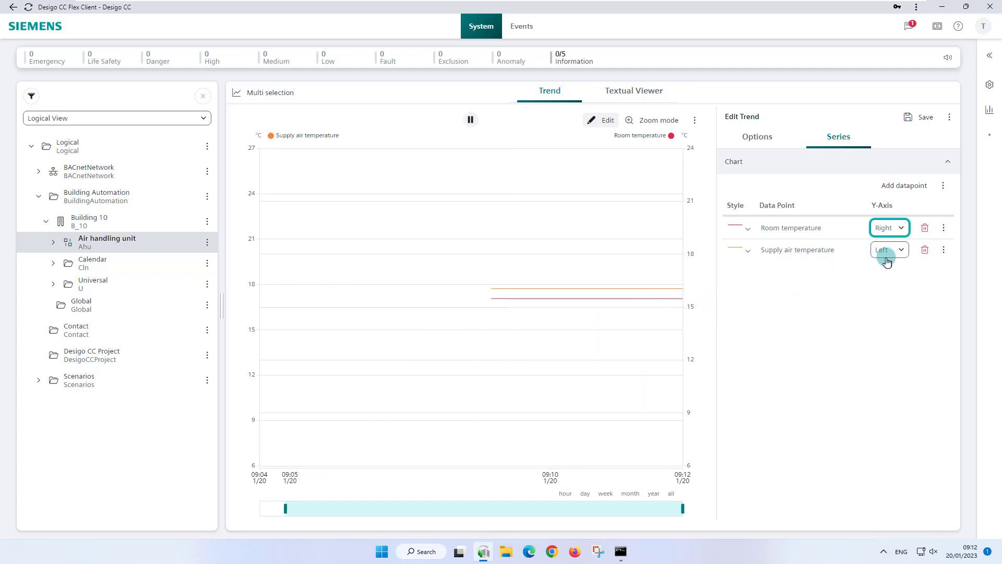
left_click(943, 228)
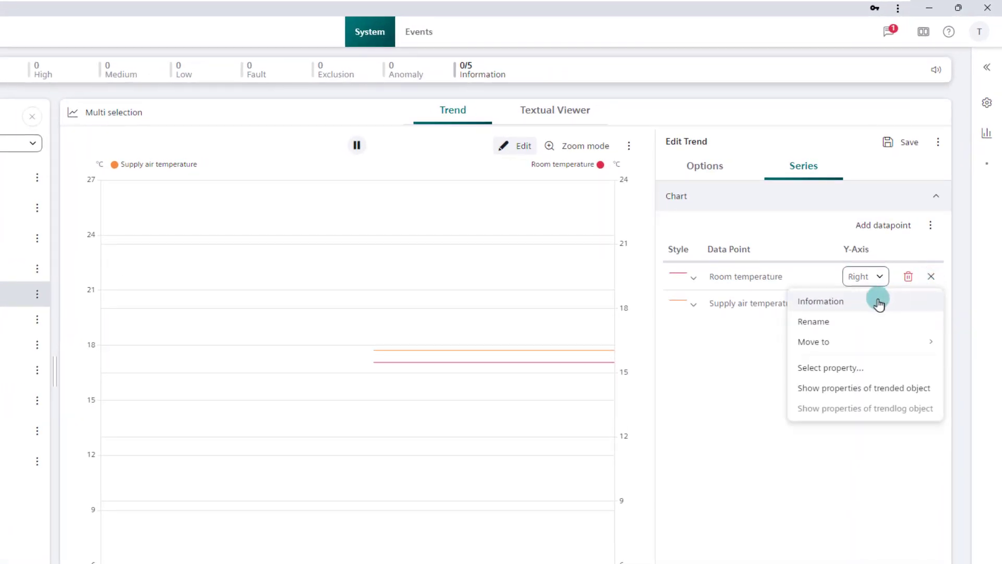
left_click(850, 306)
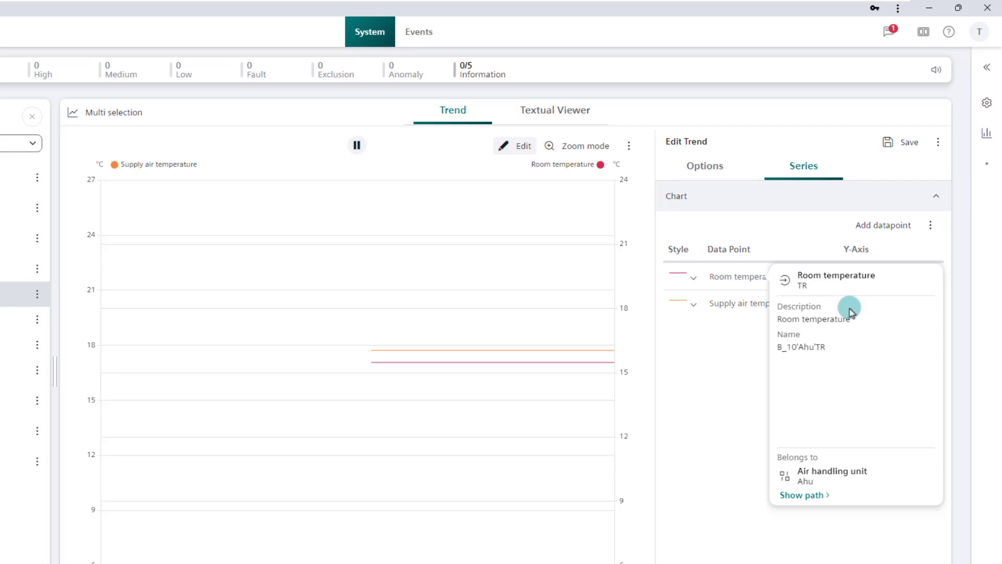
left_click(827, 496)
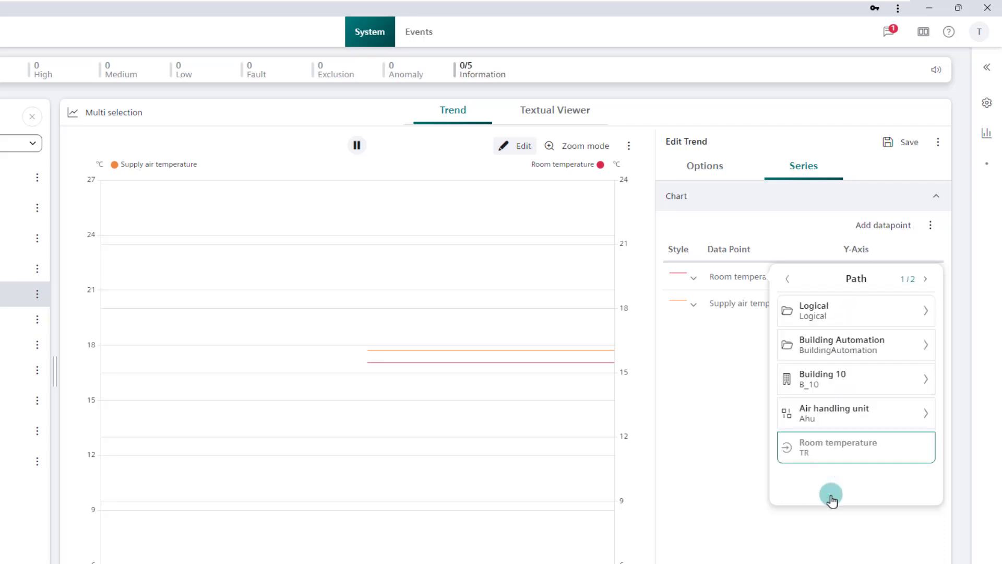
left_click(736, 433)
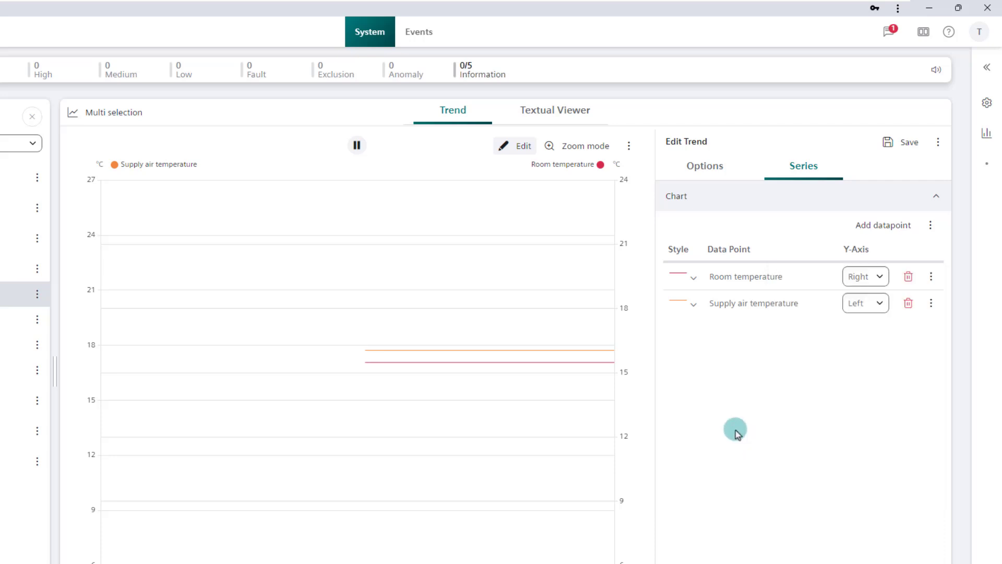
left_click(928, 286)
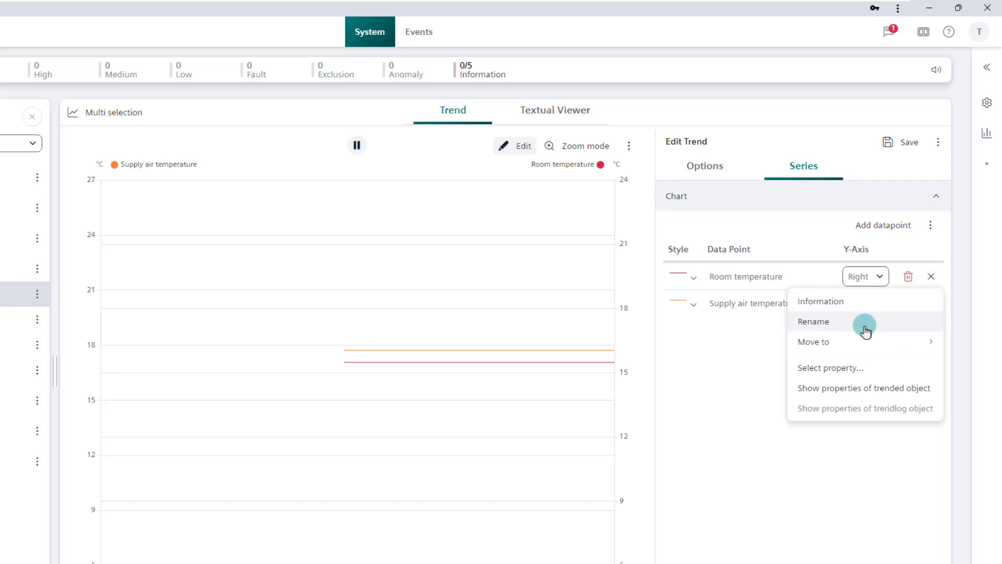
mouse_move(868, 341)
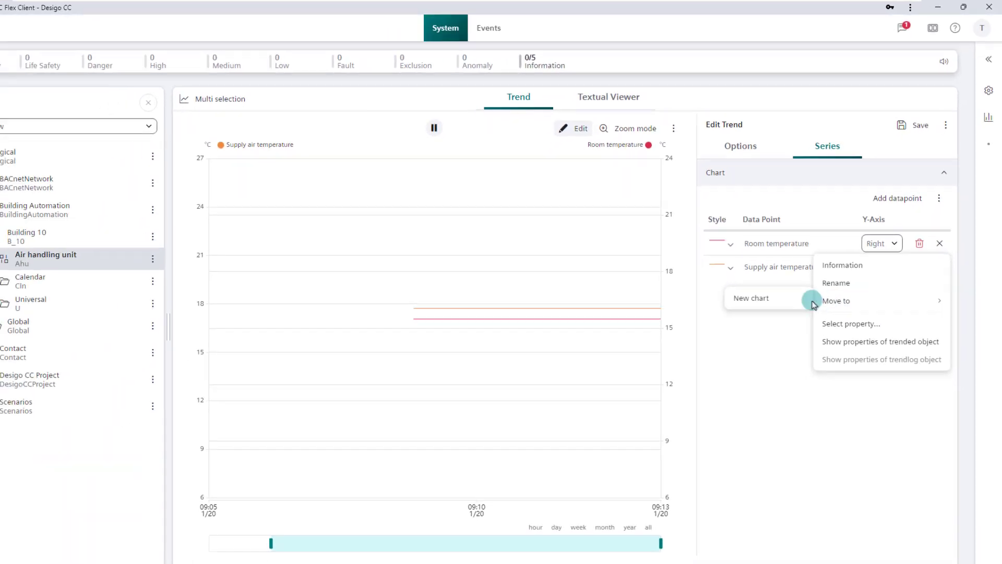
left_click(811, 302)
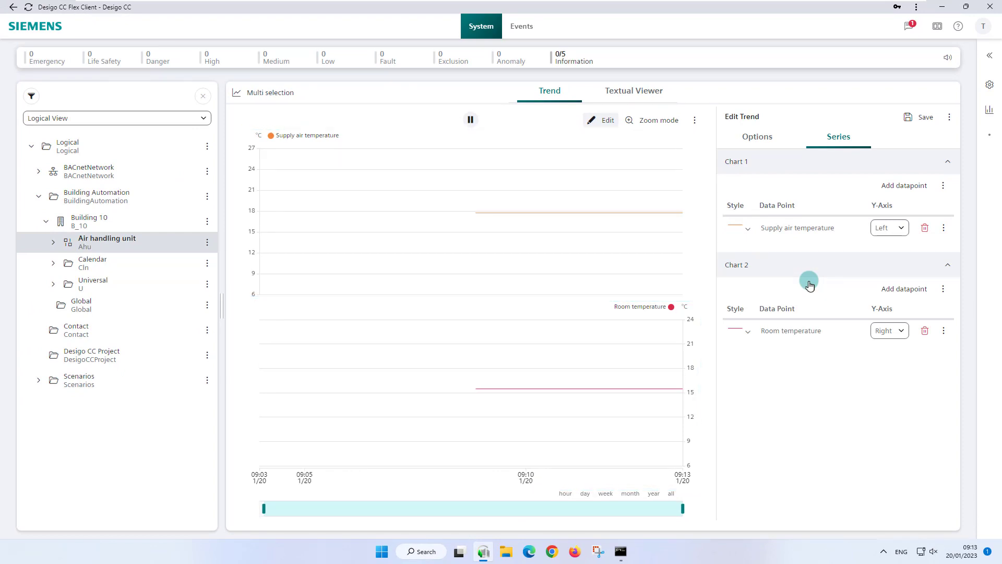
left_click(943, 331)
mouse_move(932, 384)
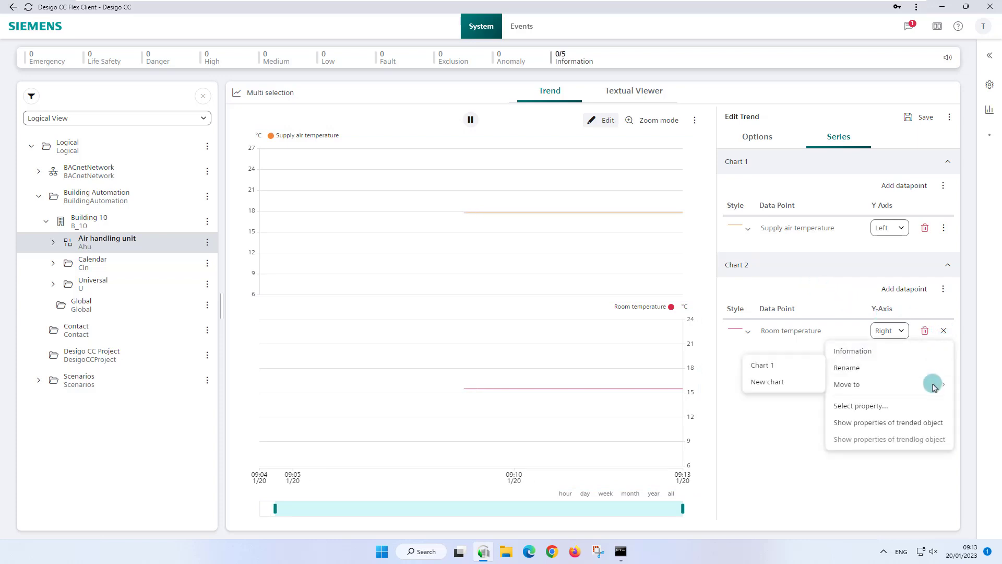
left_click(786, 365)
left_click(943, 311)
left_click(921, 347)
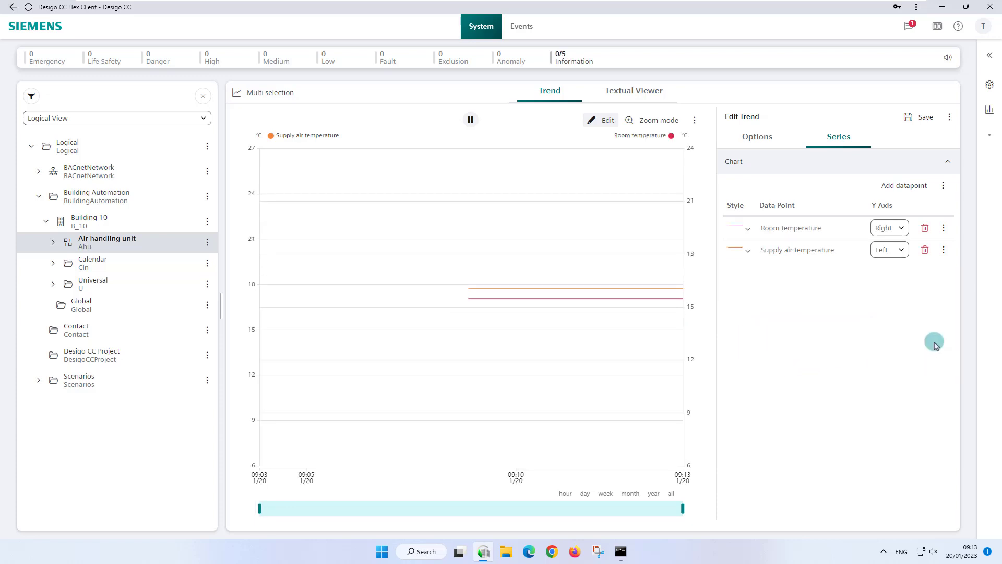
left_click(944, 228)
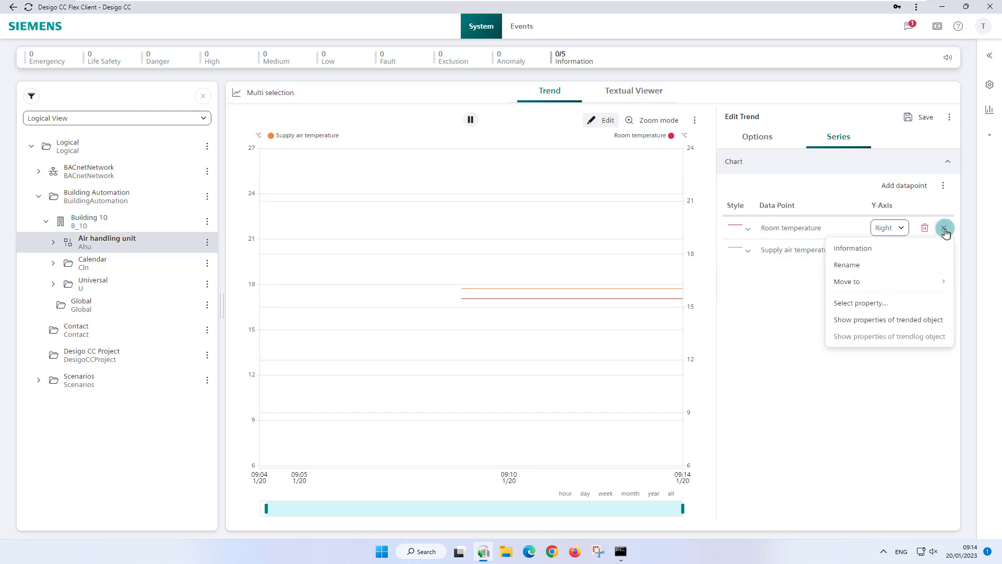
left_click(923, 306)
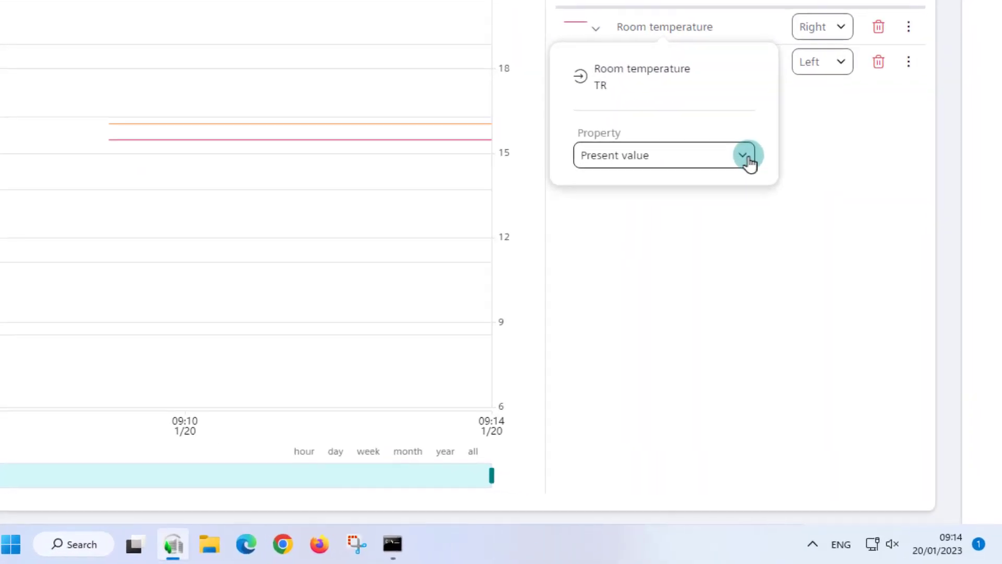
left_click(839, 308)
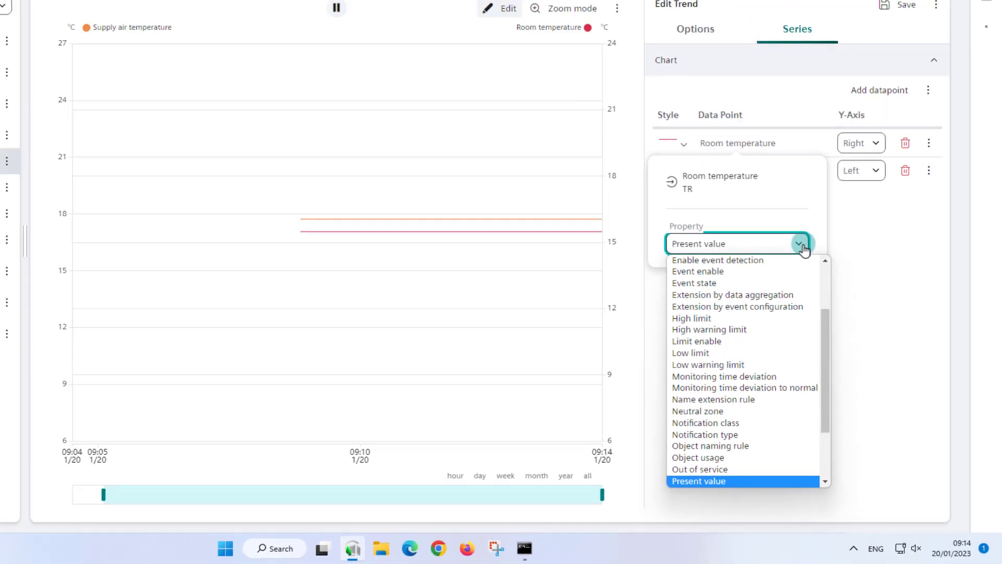
left_click(791, 135)
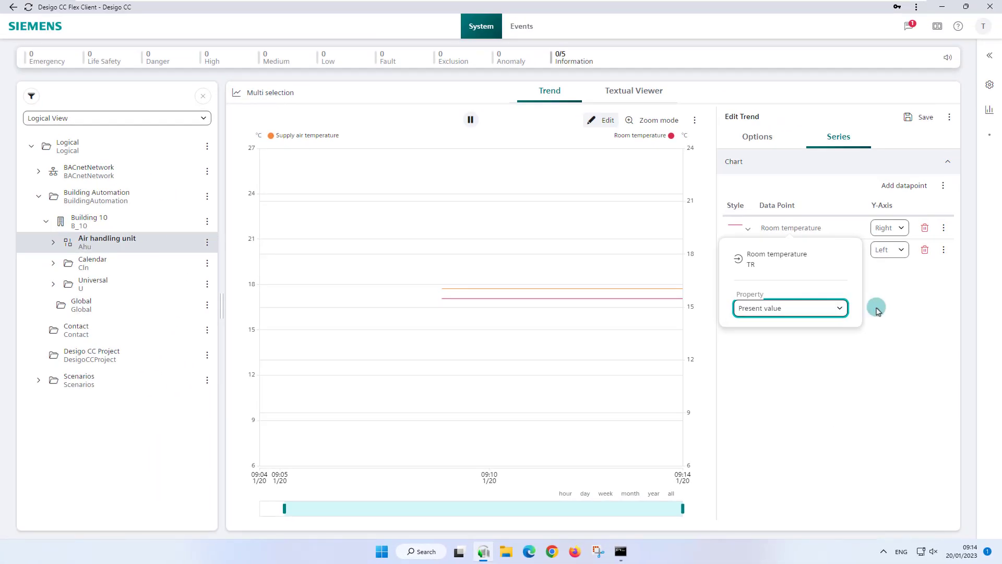
left_click(897, 307)
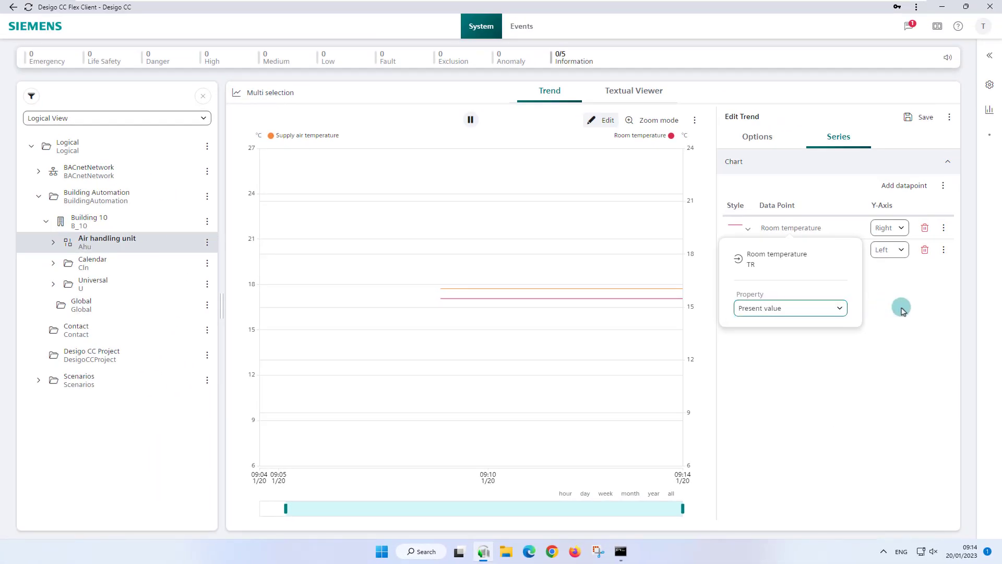
left_click(943, 228)
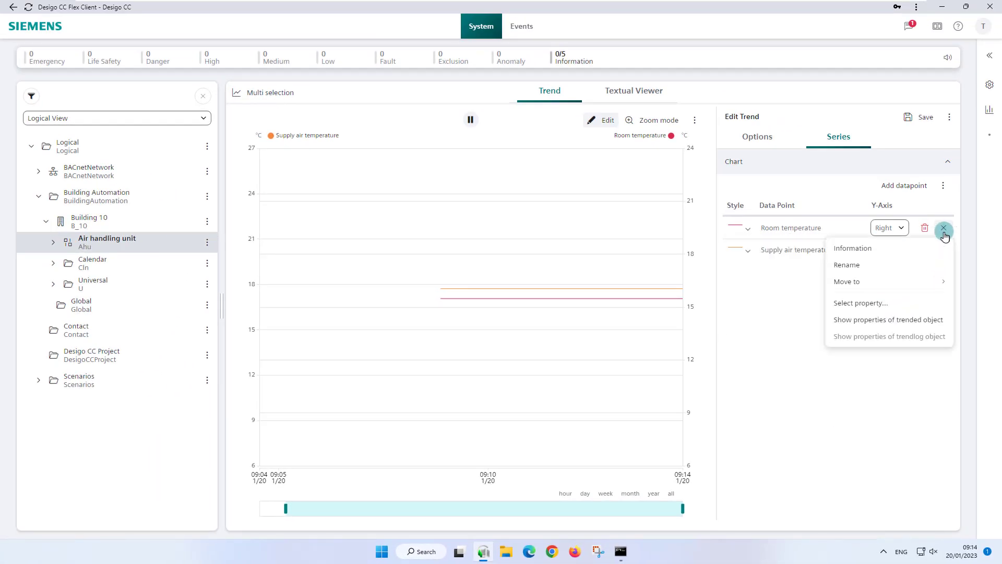
left_click(929, 325)
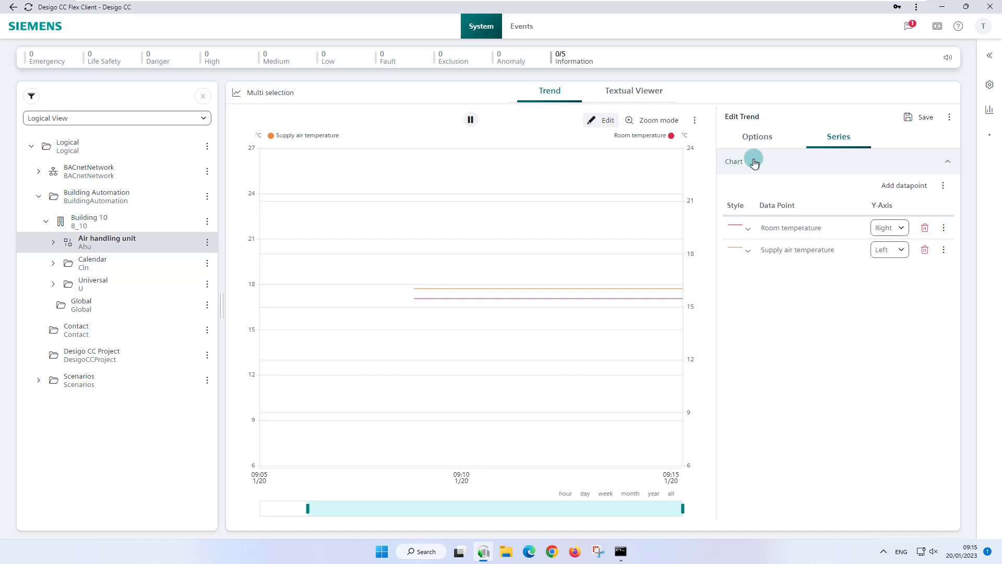
Step: In trend options, enable left Y-axis auto scaling and set the default time period to hours
left_click(750, 141)
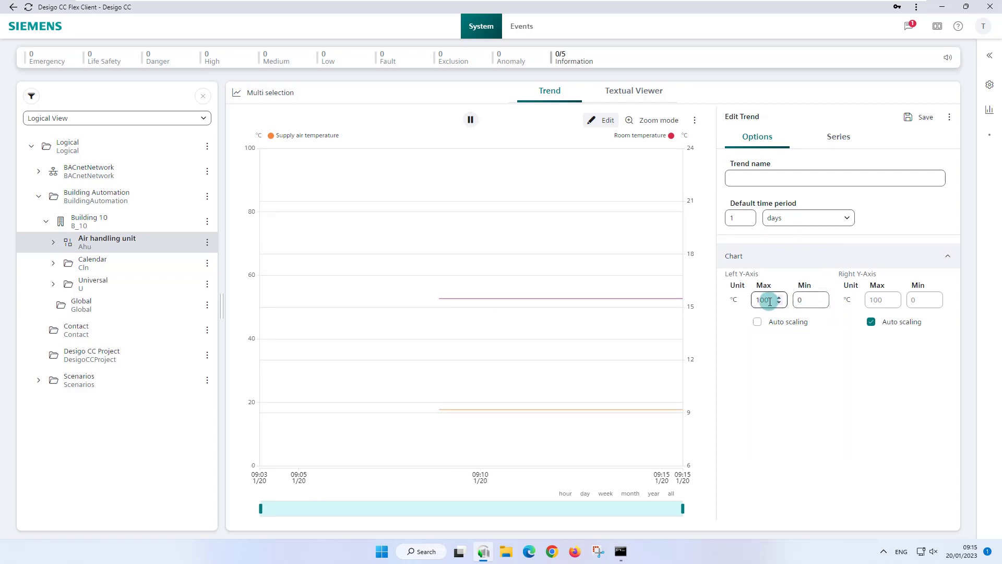
left_click(763, 326)
left_click(794, 225)
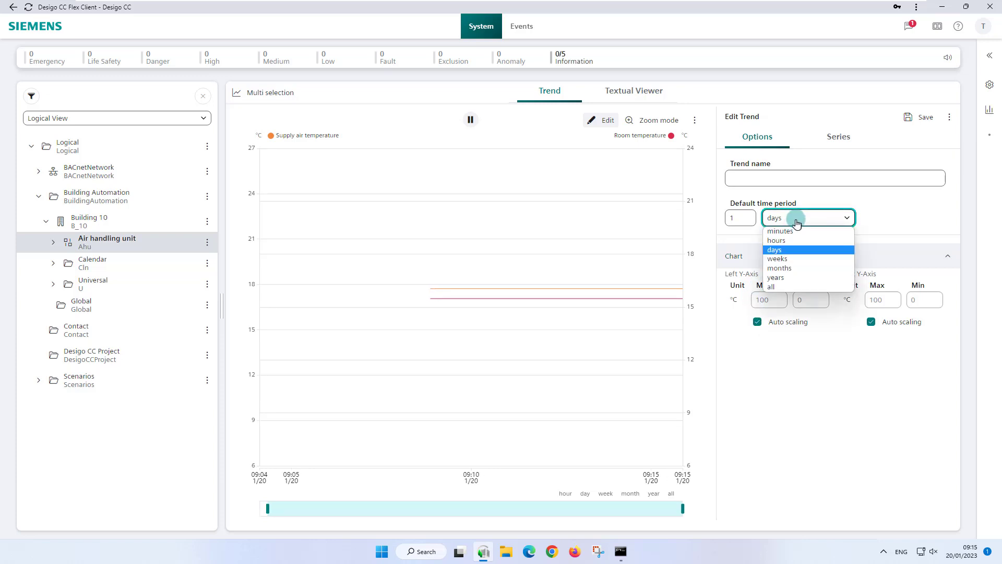
left_click(798, 241)
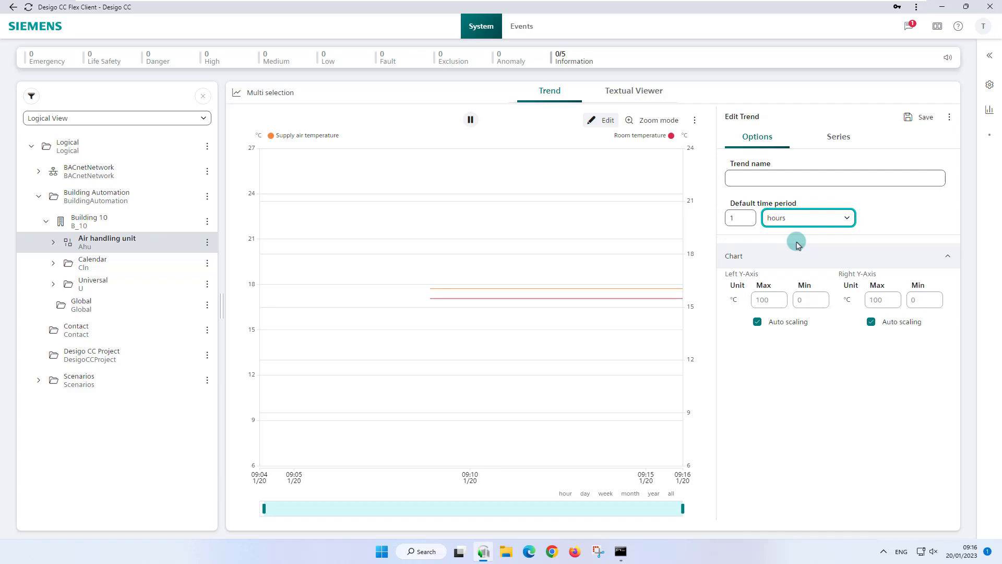
Step: Name the trend 'Ahu10 - room and supply air temperature' and save it under Ventilation and air conditioning plants
left_click(788, 177)
type("Ahu10 - room and supl")
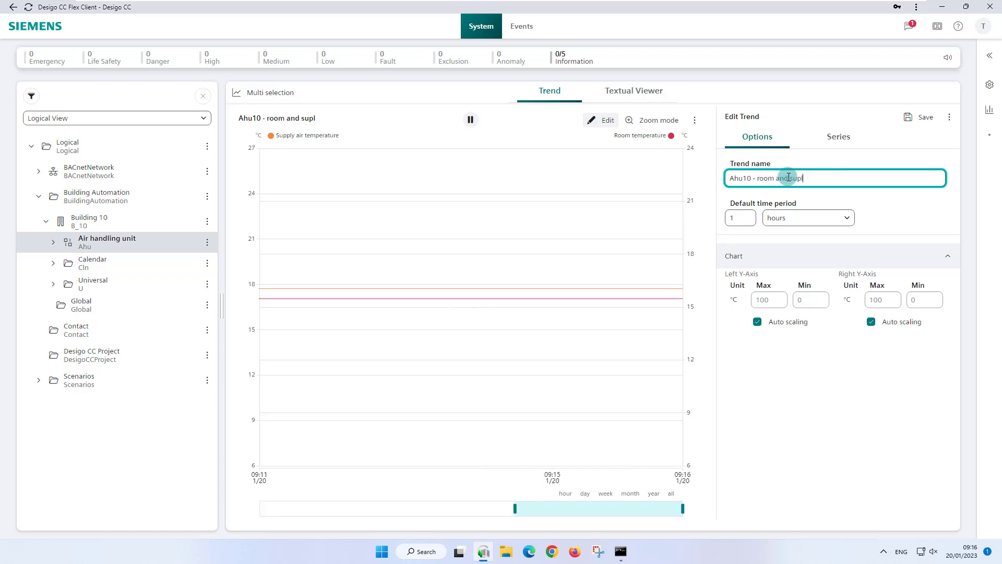
type("lly air temperature")
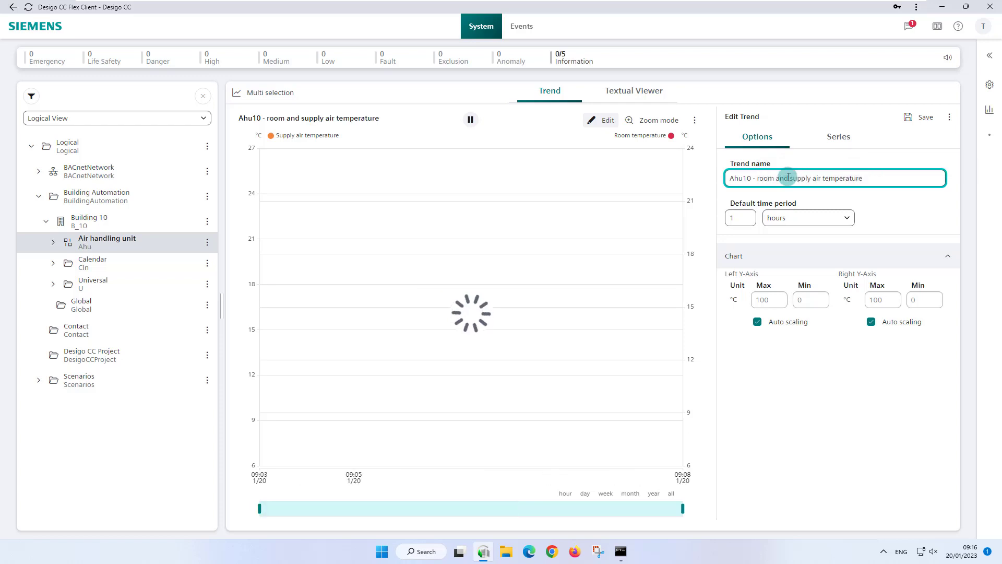
left_click(927, 118)
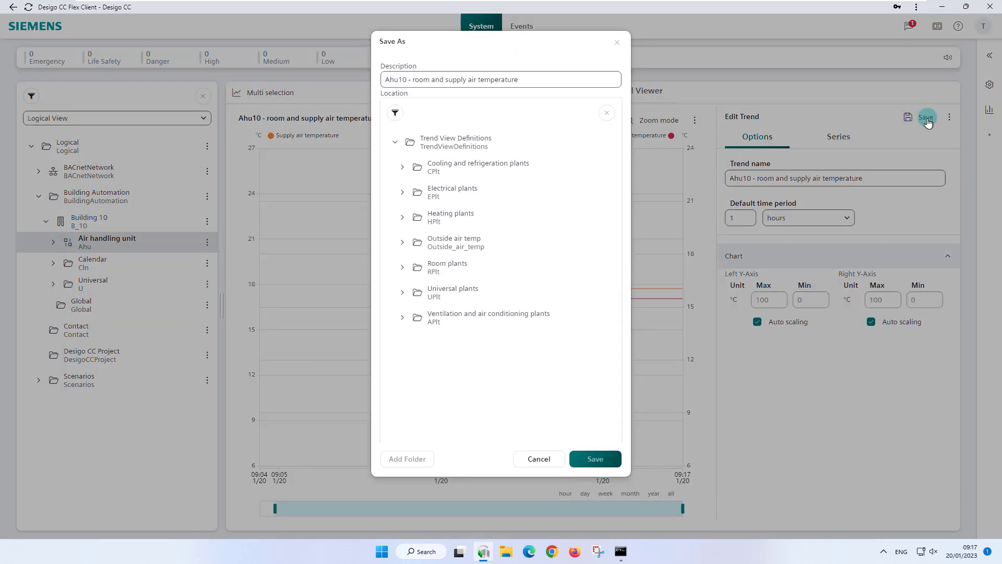
left_click(448, 316)
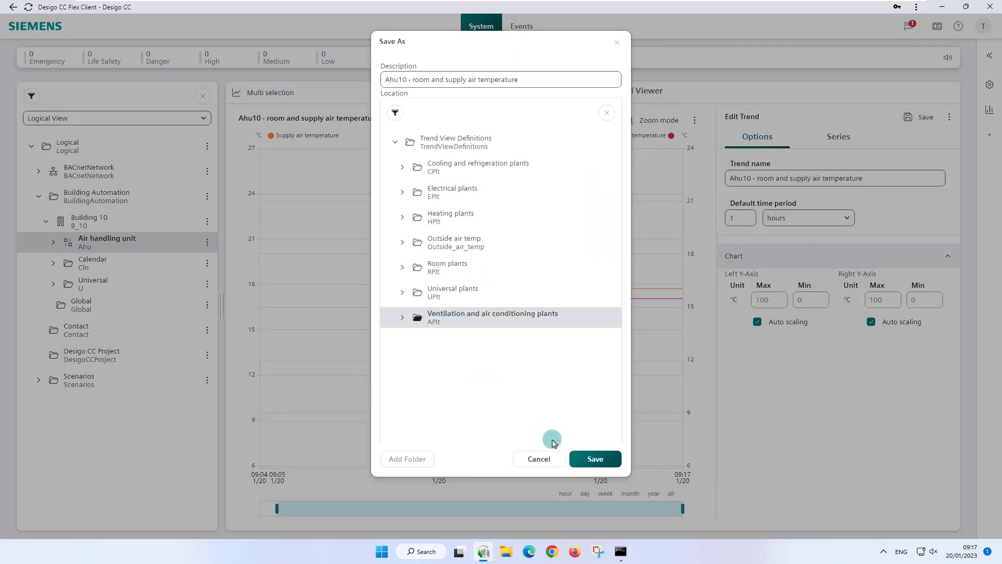
left_click(597, 459)
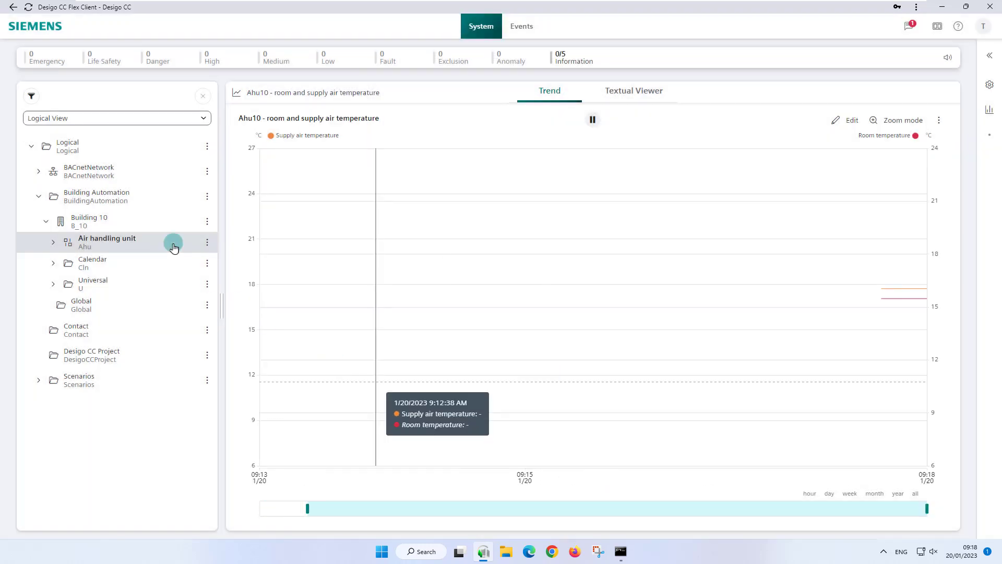
Step: Switch to Application View and open the Supply air temperature-Present_Value online trend log
left_click(109, 119)
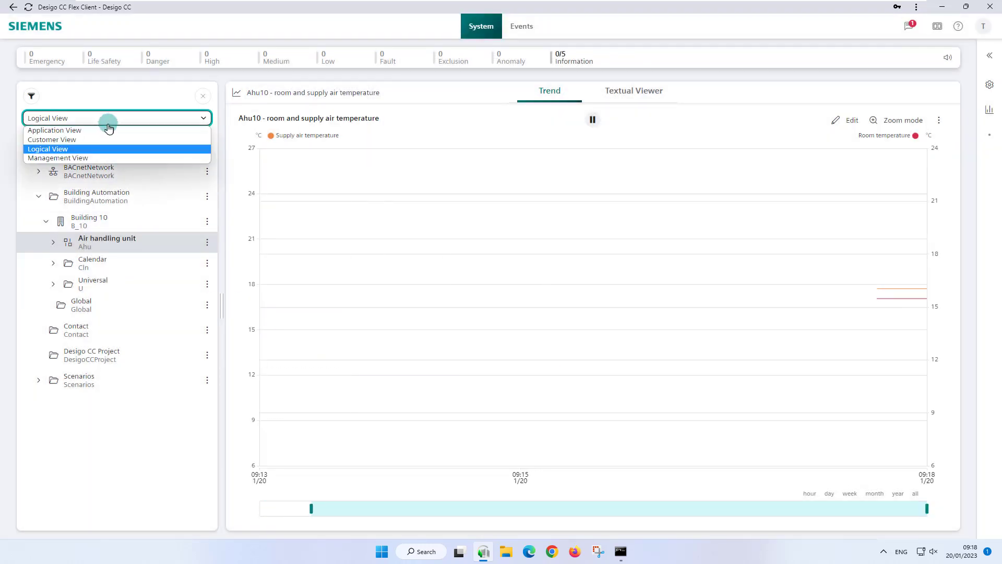
left_click(107, 130)
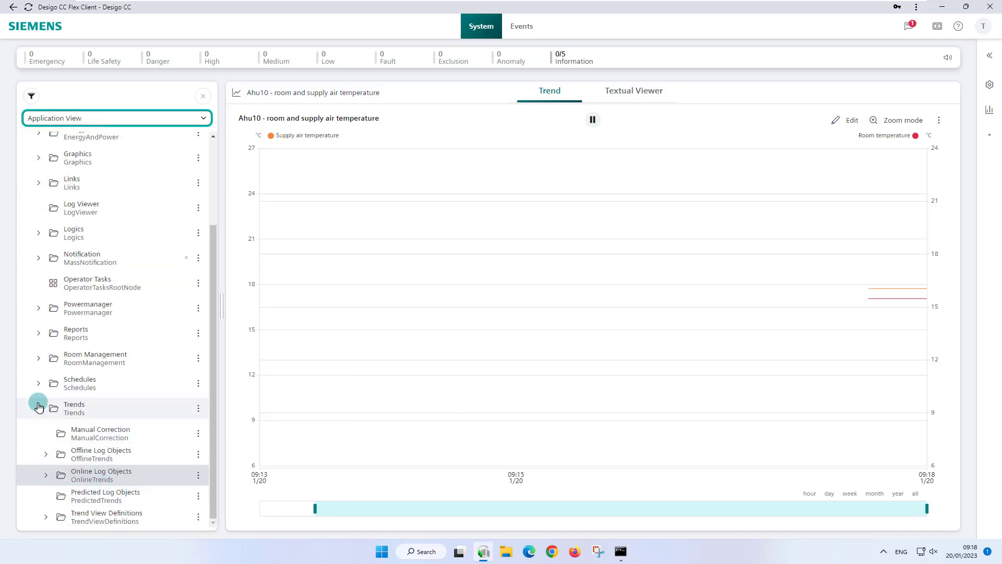
left_click(46, 475)
scroll(130, 314, "down", 5)
left_click(125, 276)
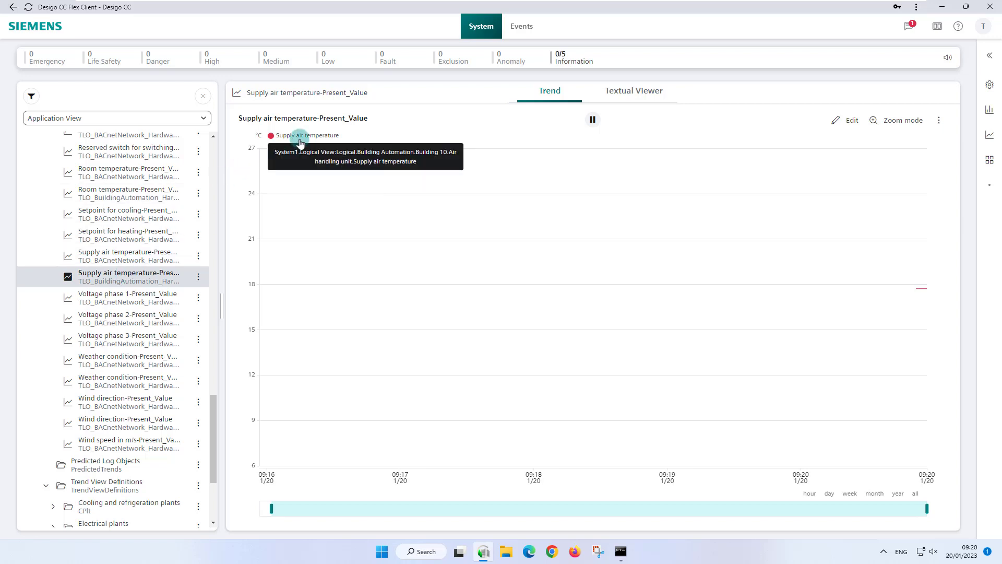
left_click(154, 193)
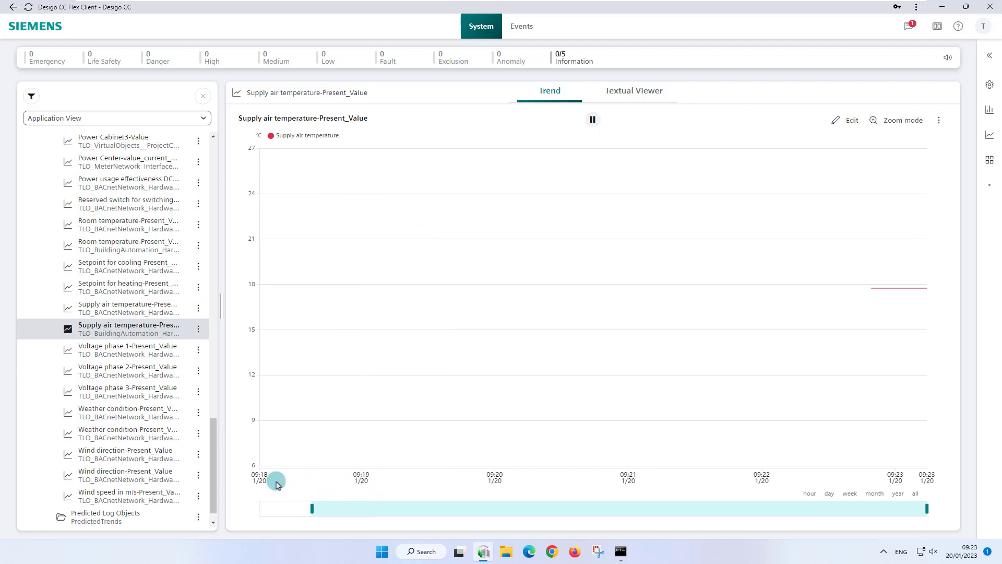
left_click_drag(212, 467, 211, 496)
scroll(185, 506, "down", 3)
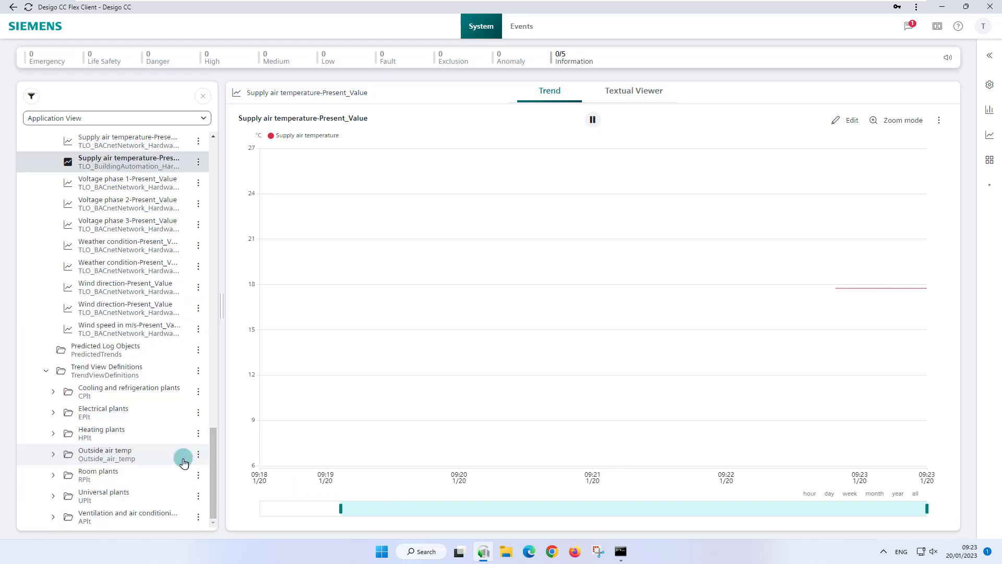
Step: Open Ventilation and air conditioning plants and display the saved Ahu10 trend chart
left_click(138, 514)
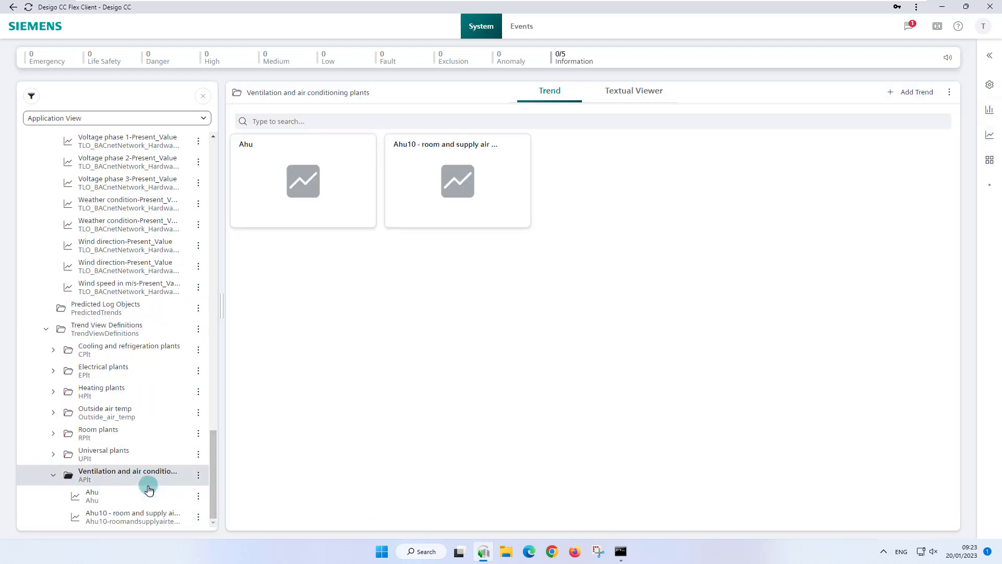
left_click(138, 519)
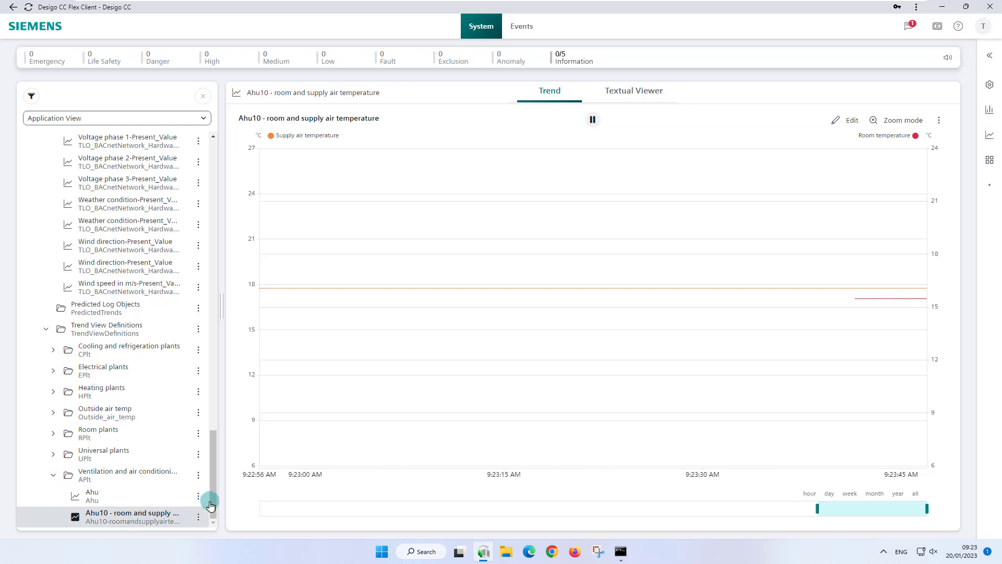
mouse_move(413, 399)
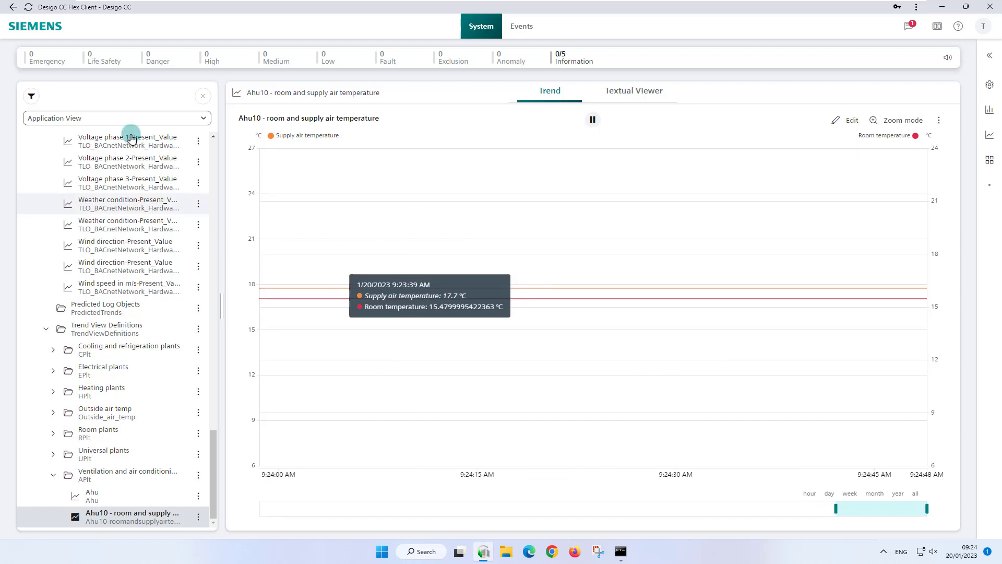
Step: Return to Logical View's Air handling unit graphic and list the supply and room sensor trends
left_click(125, 118)
left_click(127, 148)
left_click(107, 240)
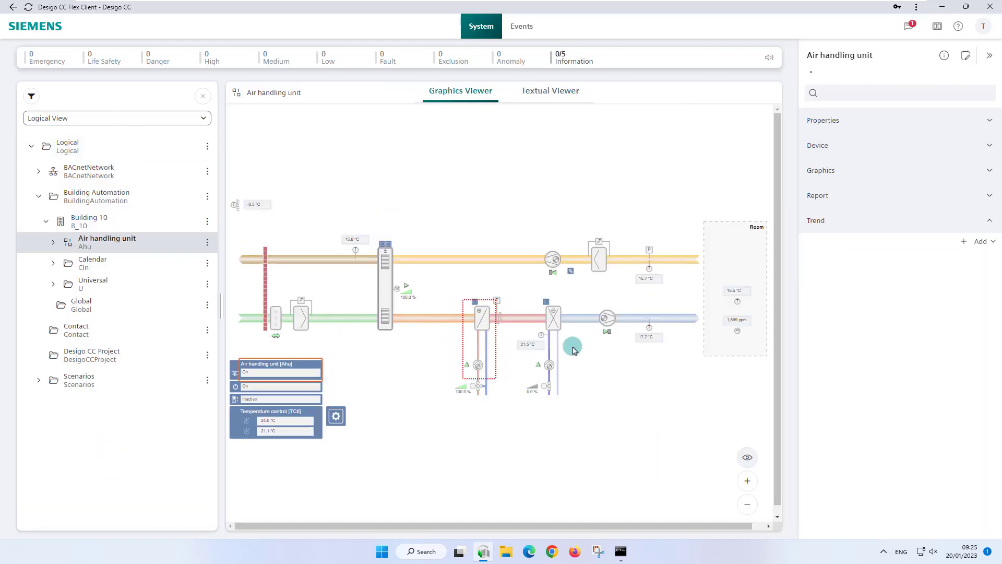
left_click(649, 338)
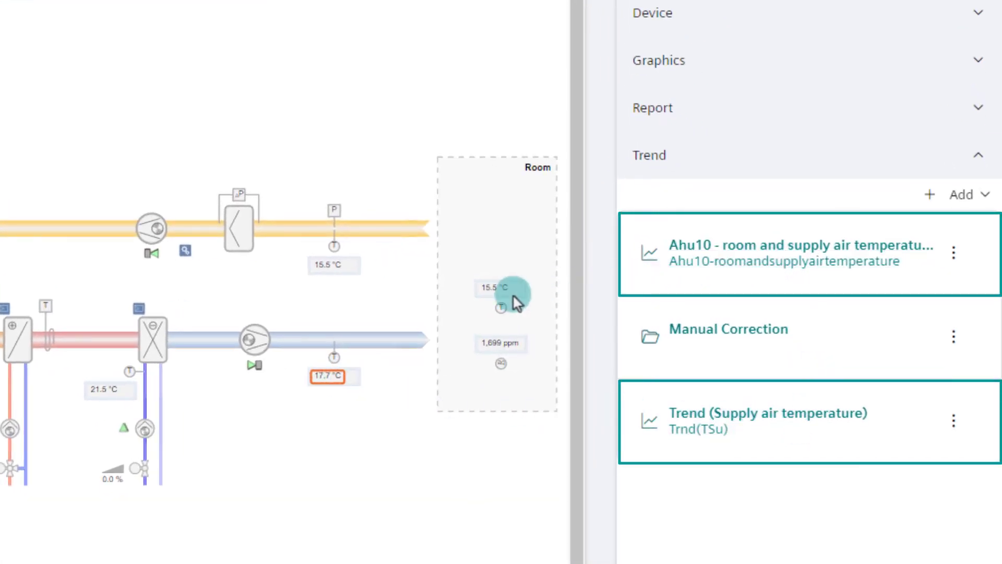
left_click(489, 288)
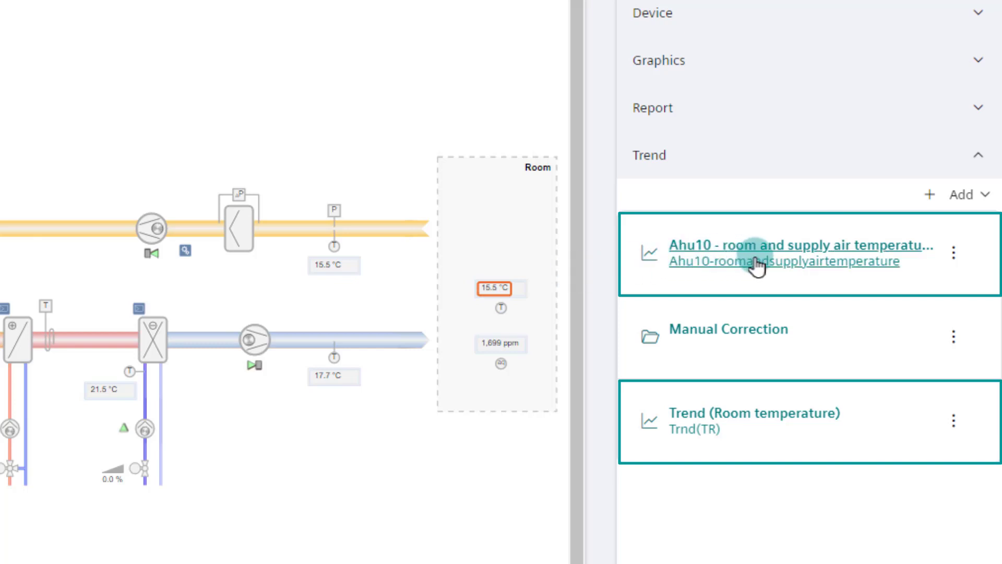